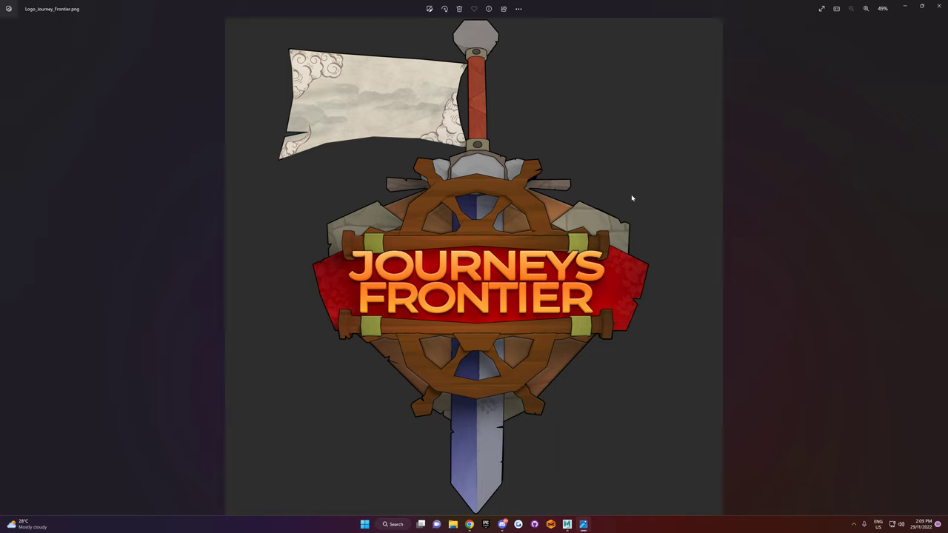
Close the logo reference image and switch to the Game Devs ToyBox Logo scene in Maya.
{"action": "left_click", "coordinate": [941, 11]}
{"action": "mouse_move", "coordinate": [574, 524]}
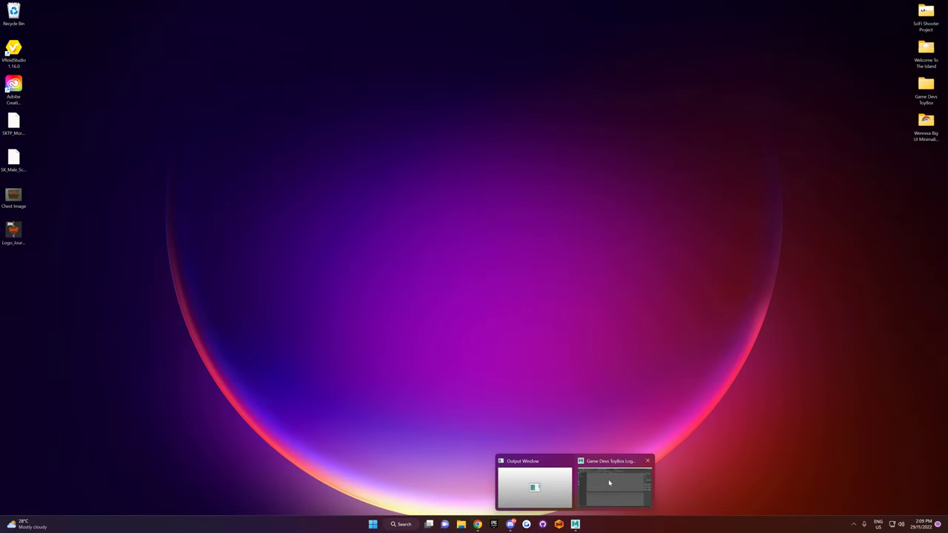
{"action": "left_click", "coordinate": [608, 480]}
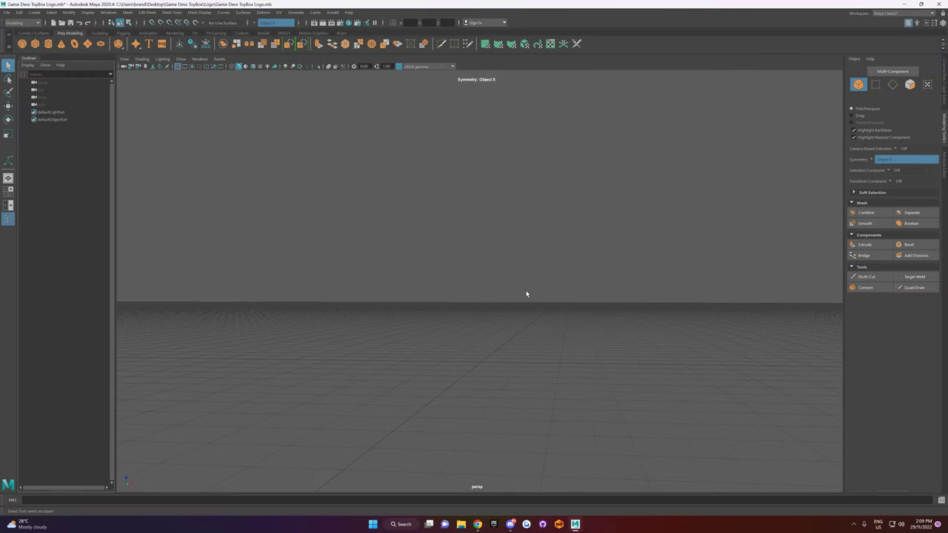
Create a polygon 3D type object in the empty scene.
{"action": "left_click_drag", "start_coordinate": [527, 294], "coordinate": [505, 306], "text": "alt"}
{"action": "scroll", "coordinate": [506, 307], "scroll_direction": "down", "scroll_amount": 3}
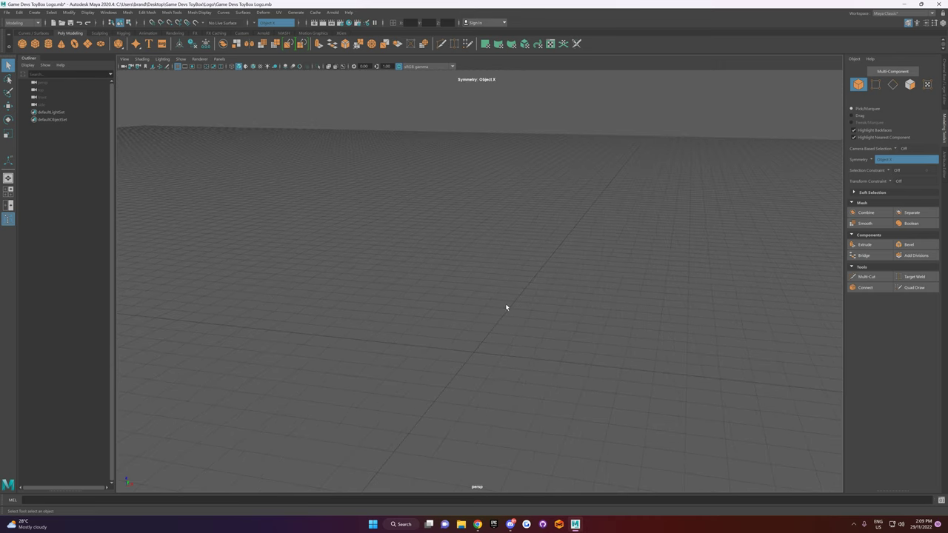
{"action": "left_click", "coordinate": [148, 45]}
{"action": "scroll", "coordinate": [469, 323], "scroll_direction": "up", "scroll_amount": 2}
{"action": "left_click", "coordinate": [478, 323]}
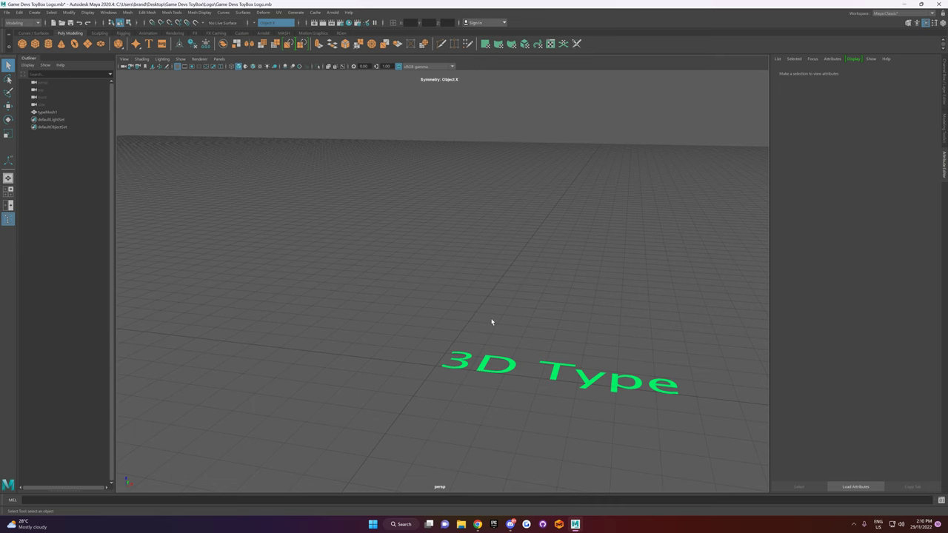
Rotate the 3D text 90 degrees about X so it stands upright on the grid.
{"action": "scroll", "coordinate": [491, 321], "scroll_direction": "up", "scroll_amount": 1}
{"action": "left_click_drag", "start_coordinate": [490, 320], "coordinate": [470, 342], "text": "alt"}
{"action": "middle_click_drag", "start_coordinate": [470, 342], "coordinate": [460, 255], "text": "alt"}
{"action": "left_click", "coordinate": [451, 316]}
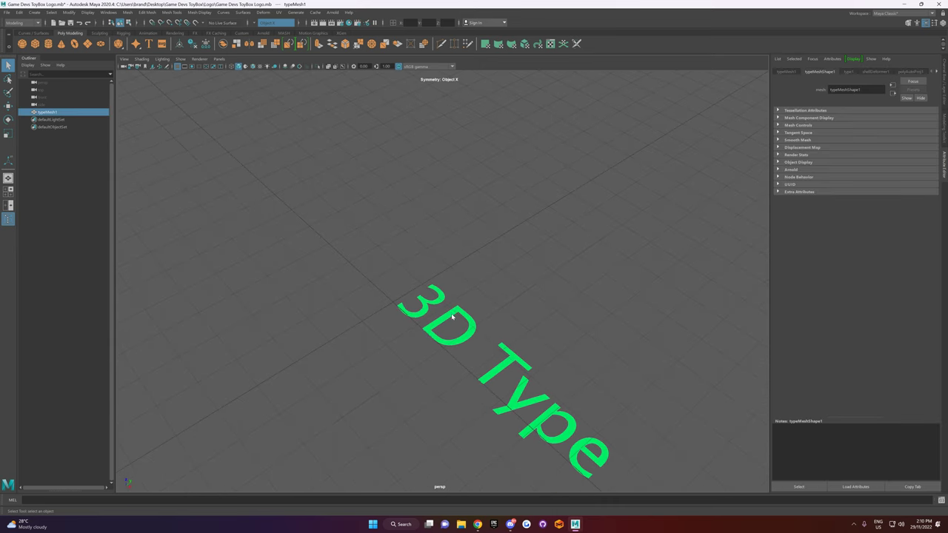
{"action": "right_click_drag", "start_coordinate": [452, 314], "coordinate": [513, 512]}
{"action": "left_click", "coordinate": [478, 360]}
{"action": "left_click_drag", "start_coordinate": [469, 369], "coordinate": [489, 372], "text": "alt"}
{"action": "left_click", "coordinate": [450, 314]}
{"action": "scroll", "coordinate": [423, 287], "scroll_direction": "down", "scroll_amount": 4}
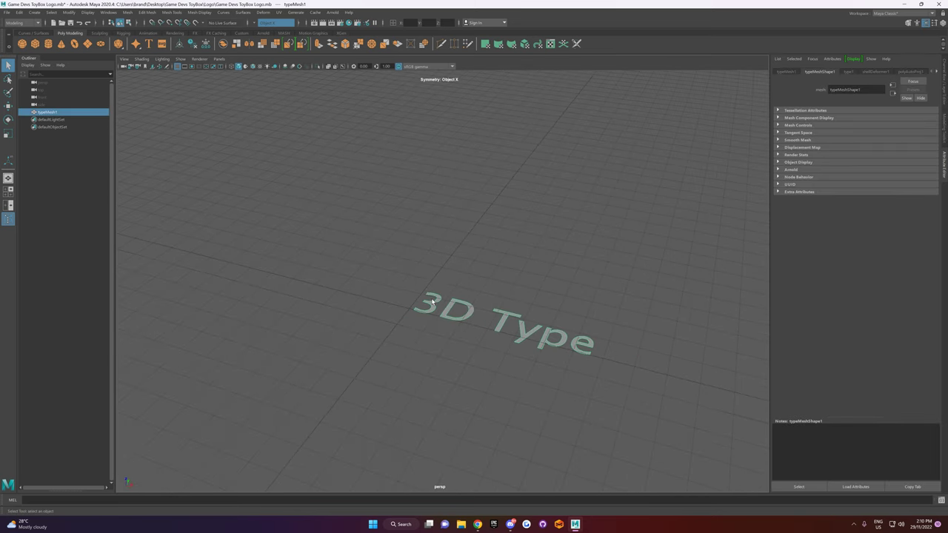
{"action": "scroll", "coordinate": [426, 291], "scroll_direction": "up", "scroll_amount": 3}
{"action": "key", "text": "w"}
{"action": "key", "text": "e"}
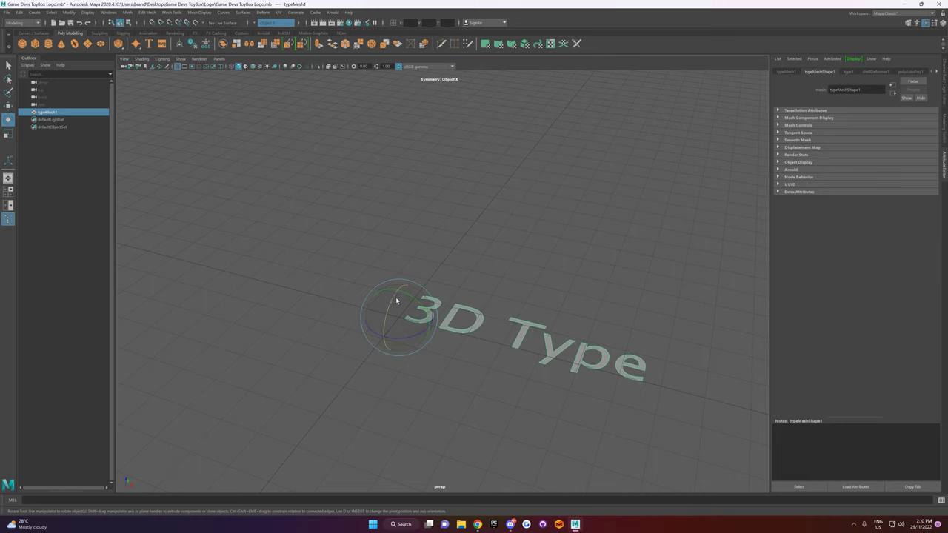
{"action": "left_click", "coordinate": [34, 12]}
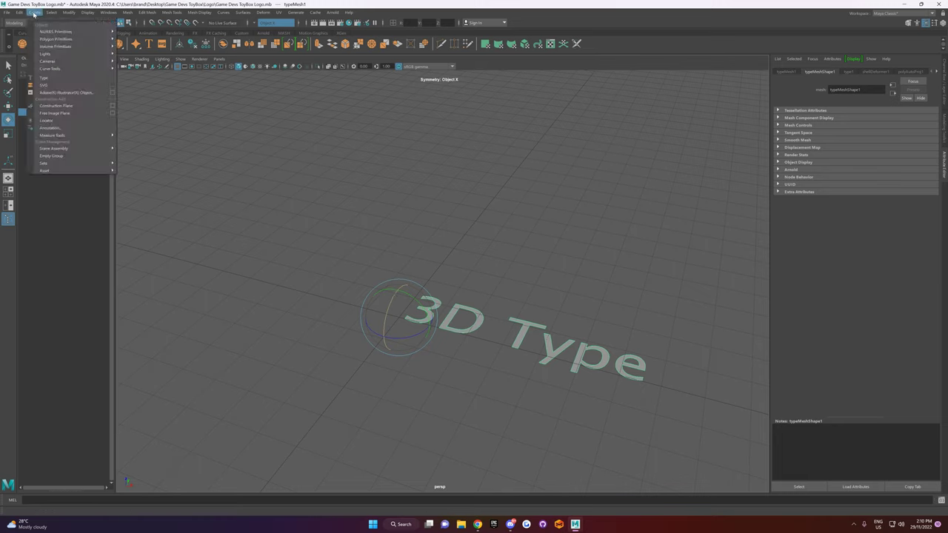
{"action": "left_click", "coordinate": [384, 228]}
{"action": "left_click", "coordinate": [426, 308]}
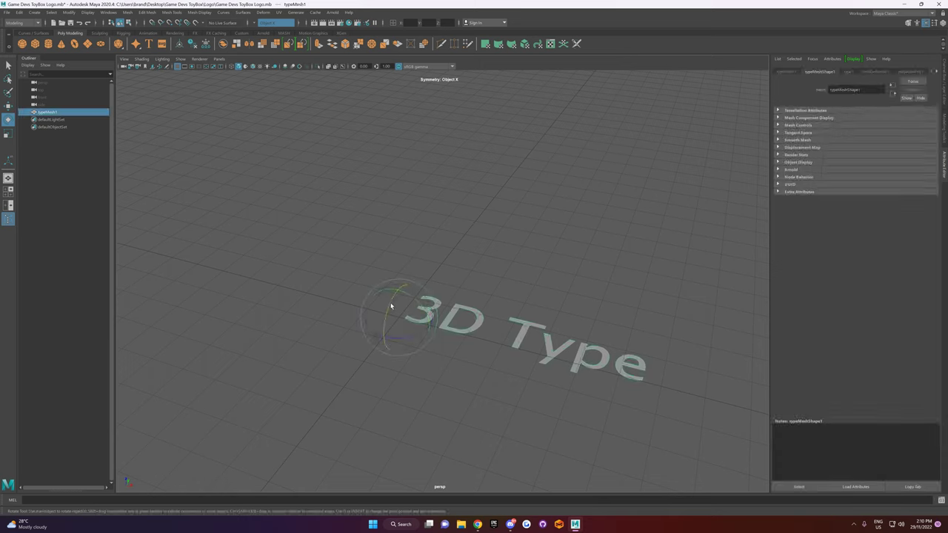
{"action": "left_click_drag", "start_coordinate": [391, 304], "coordinate": [384, 335]}
{"action": "left_click", "coordinate": [446, 366]}
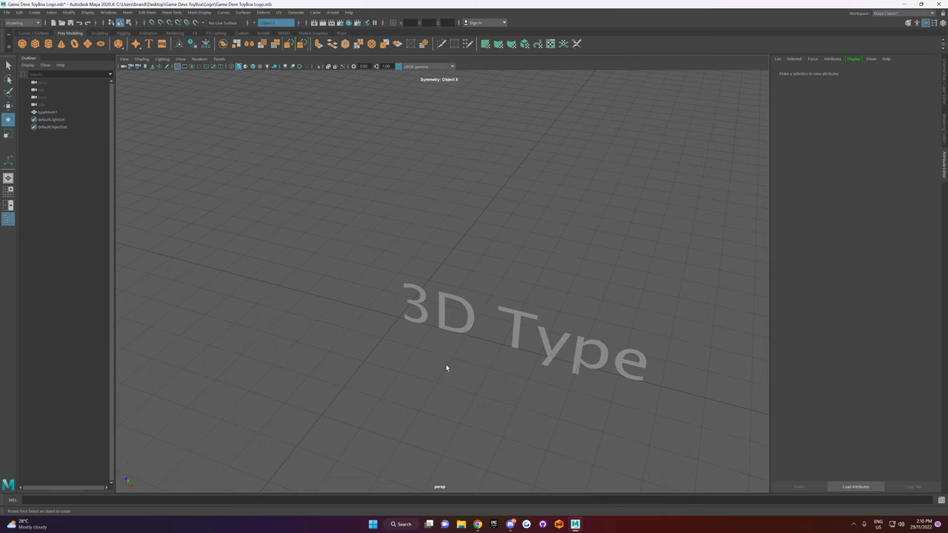
Rotate the upright text about its vertical axis to a Rotate Z of 90 degrees.
{"action": "mouse_move", "coordinate": [446, 365]}
{"action": "left_mouse_down", "text": "alt"}
{"action": "mouse_move", "coordinate": [425, 351]}
{"action": "mouse_move", "coordinate": [353, 353]}
{"action": "mouse_move", "coordinate": [392, 368]}
{"action": "mouse_move", "coordinate": [447, 356]}
{"action": "mouse_move", "coordinate": [433, 362]}
{"action": "left_mouse_up", "text": "alt"}
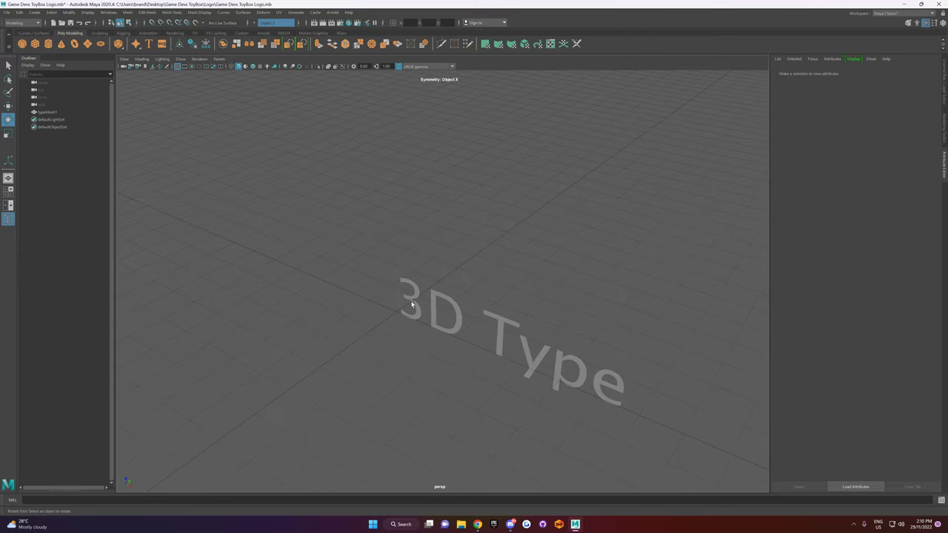
{"action": "right_click", "coordinate": [417, 309]}
{"action": "right_click_drag", "start_coordinate": [417, 311], "coordinate": [447, 297]}
{"action": "left_click", "coordinate": [418, 314]}
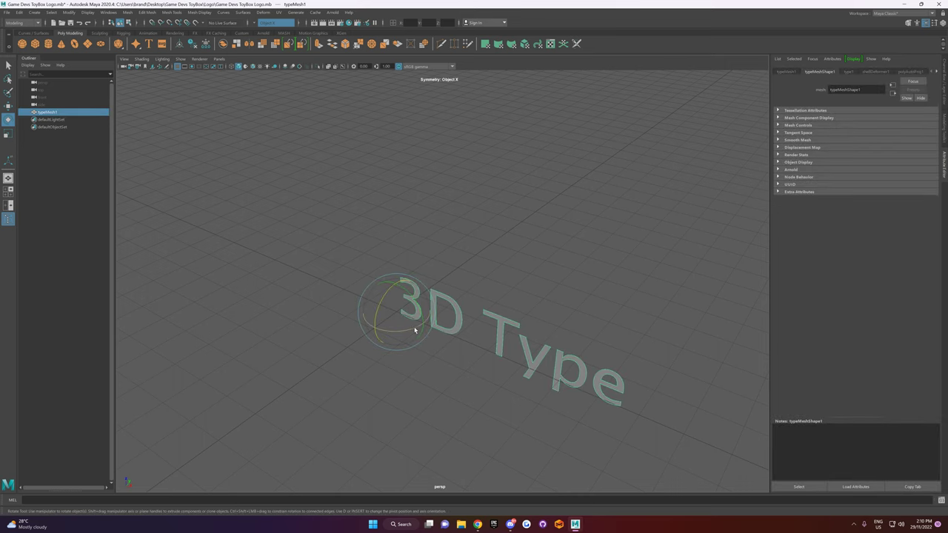
{"action": "left_click_drag", "start_coordinate": [410, 331], "coordinate": [443, 309]}
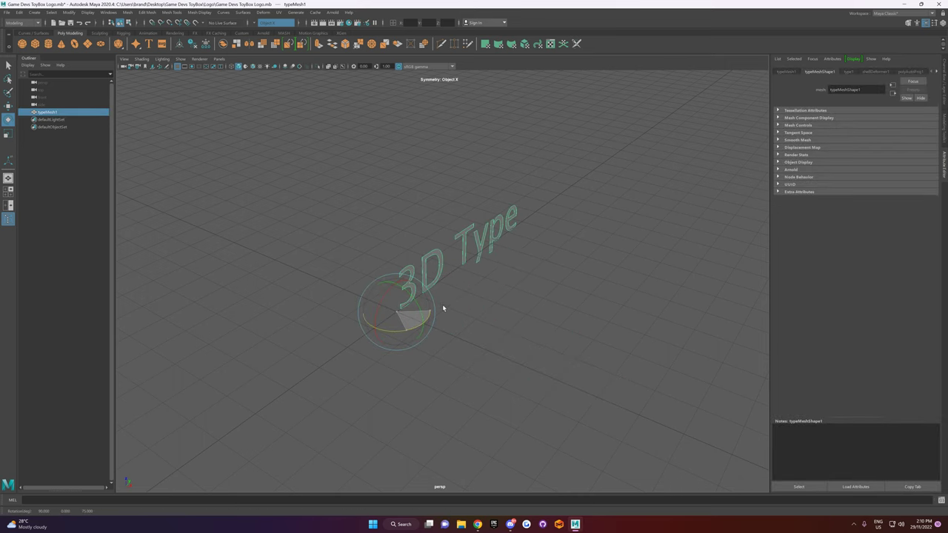
{"action": "left_click_drag", "start_coordinate": [467, 371], "coordinate": [424, 304], "text": "alt"}
Set the 3D text's alignment to centre.
{"action": "key", "text": "w"}
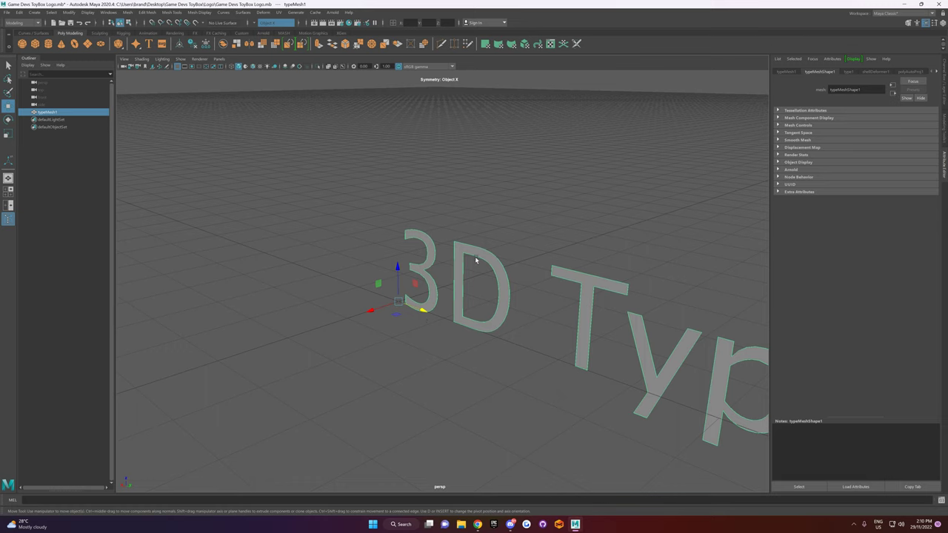
{"action": "left_click_drag", "start_coordinate": [722, 211], "coordinate": [448, 233], "text": "alt"}
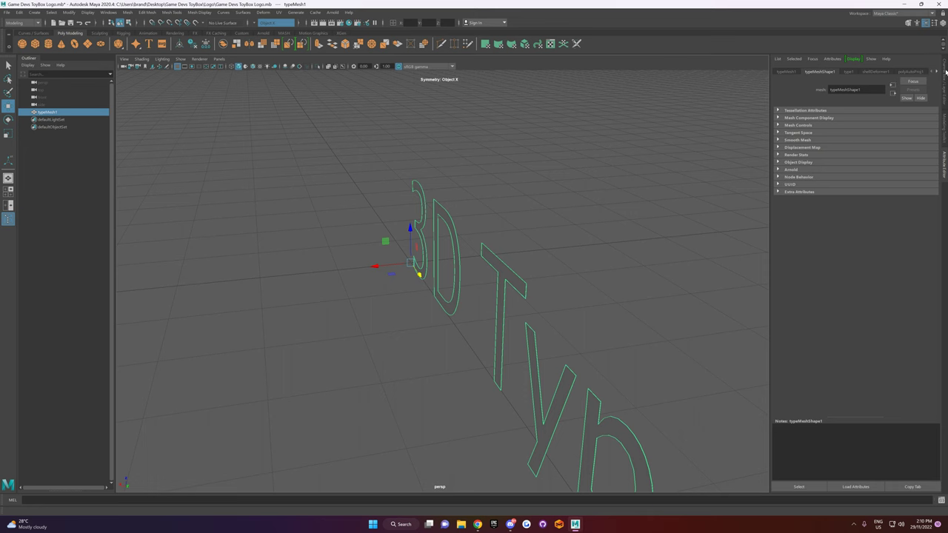
{"action": "key", "text": "ctrl+a"}
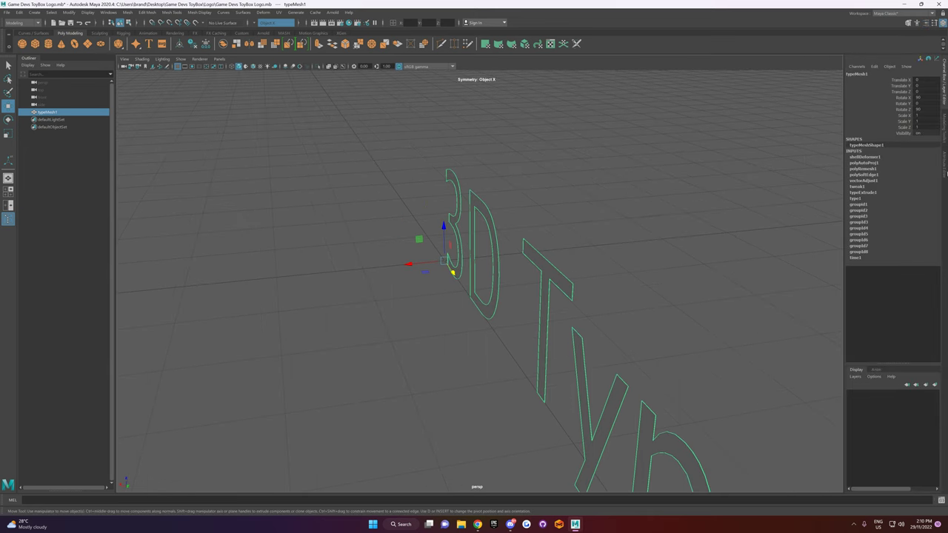
{"action": "left_click", "coordinate": [944, 169]}
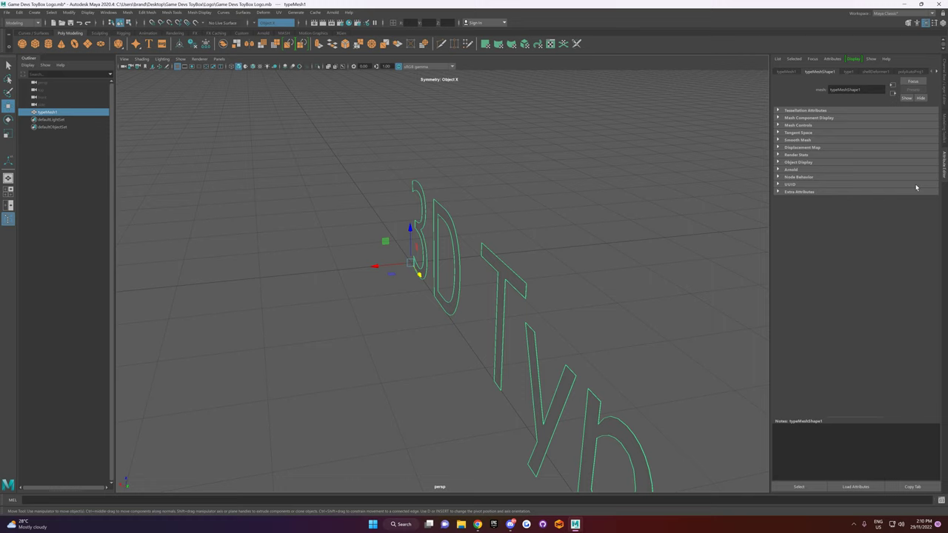
{"action": "left_click", "coordinate": [850, 72]}
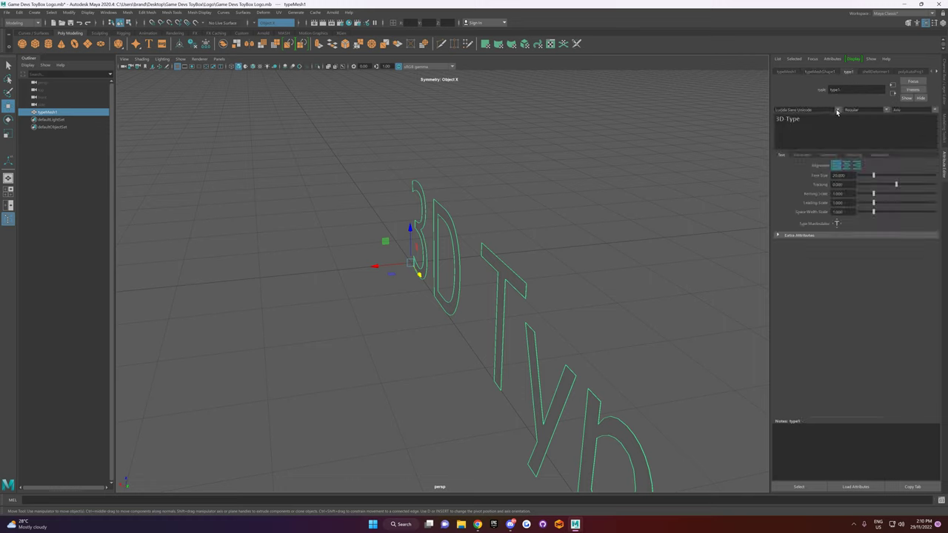
{"action": "left_click", "coordinate": [848, 166]}
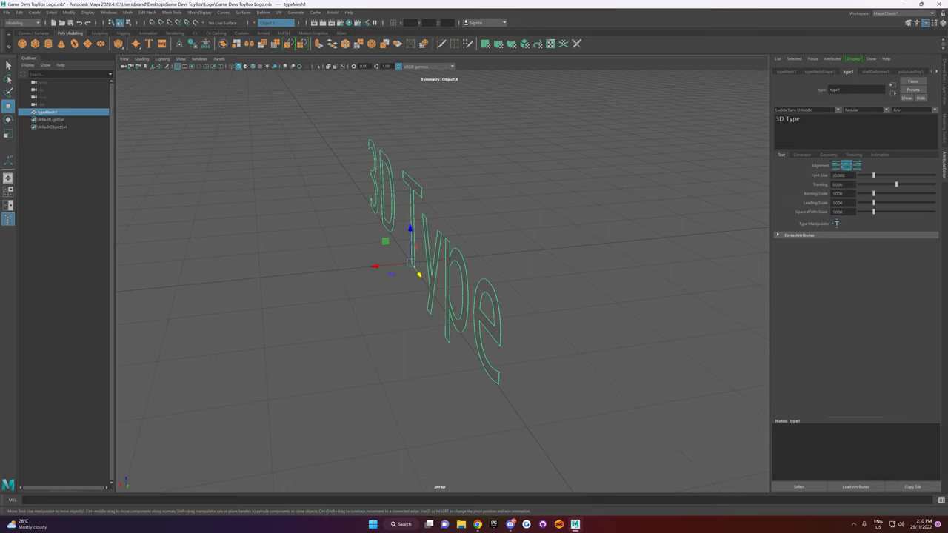
Scale the text mesh up along its depth axis to give the letters more thickness.
{"action": "key", "text": "r"}
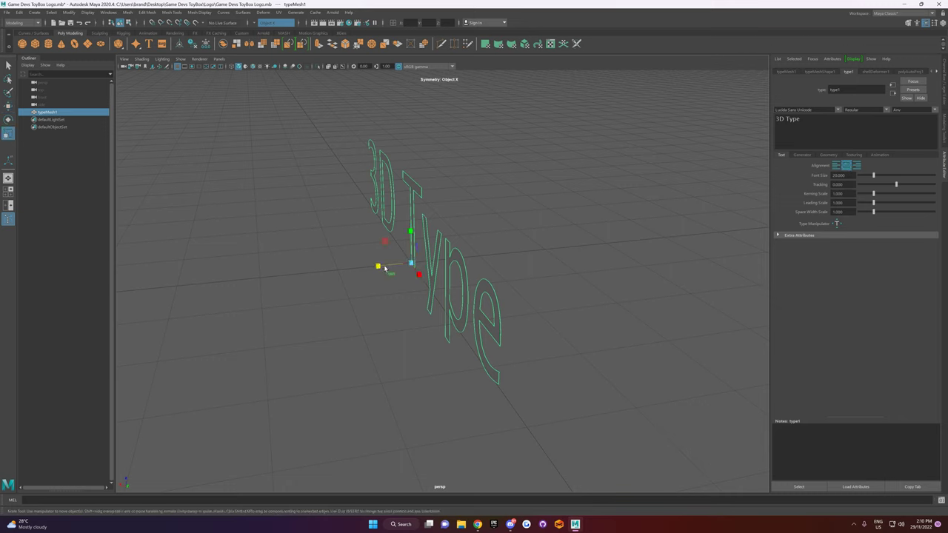
{"action": "left_click_drag", "start_coordinate": [379, 267], "coordinate": [80, 277]}
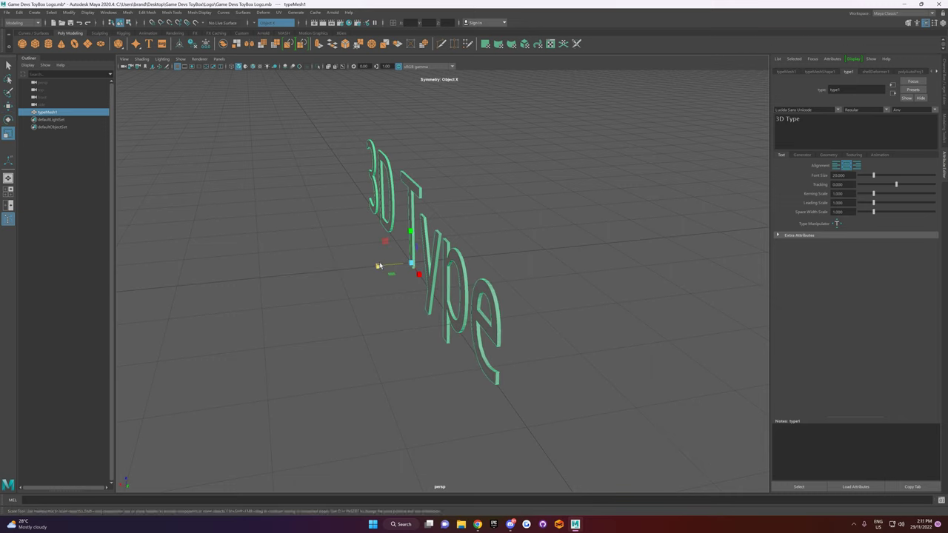
{"action": "left_click_drag", "start_coordinate": [379, 265], "coordinate": [374, 340]}
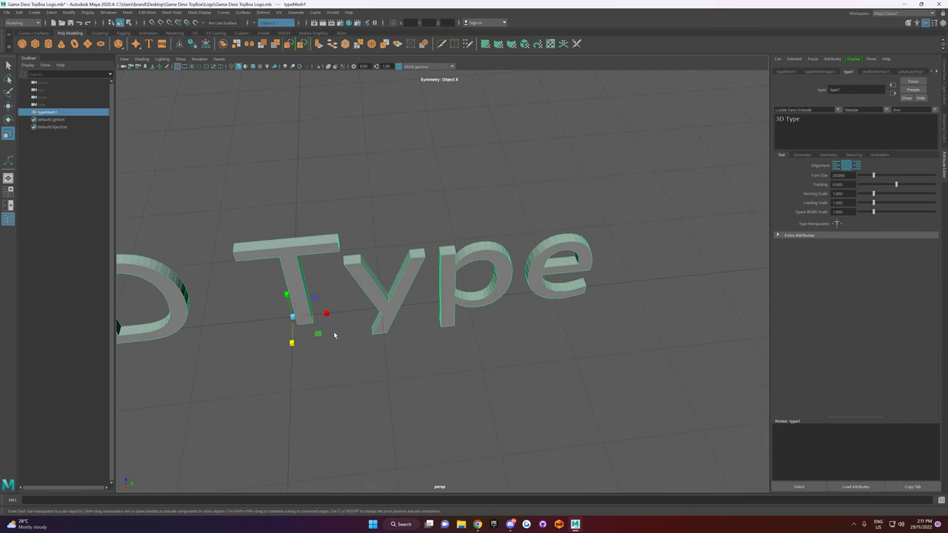
{"action": "left_click_drag", "start_coordinate": [292, 344], "coordinate": [292, 360]}
{"action": "middle_click_drag", "start_coordinate": [330, 362], "coordinate": [497, 305], "text": "alt"}
{"action": "left_click_drag", "start_coordinate": [497, 305], "coordinate": [585, 280], "text": "alt"}
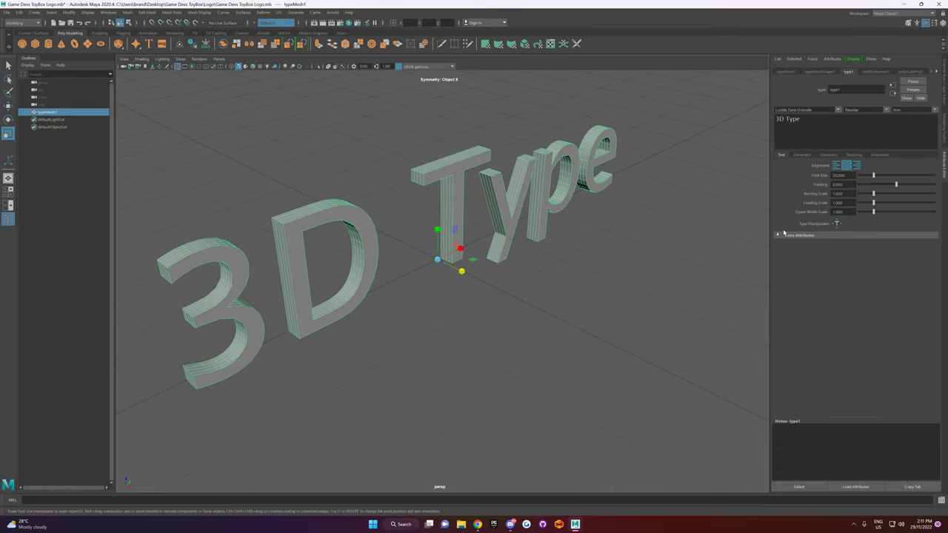
Set the text geometry's extrude divisions to 1.
{"action": "left_click", "coordinate": [829, 155]}
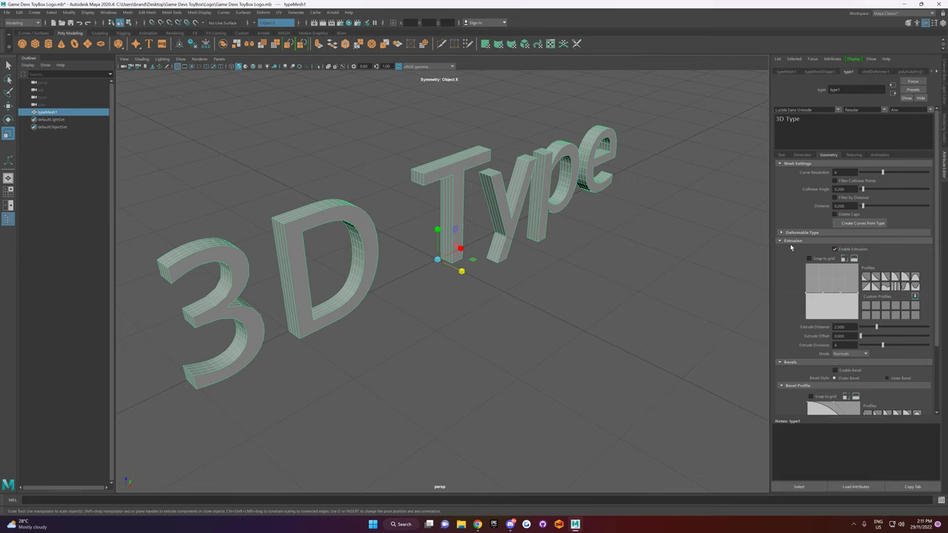
{"action": "left_click_drag", "start_coordinate": [520, 320], "coordinate": [477, 302], "text": "alt"}
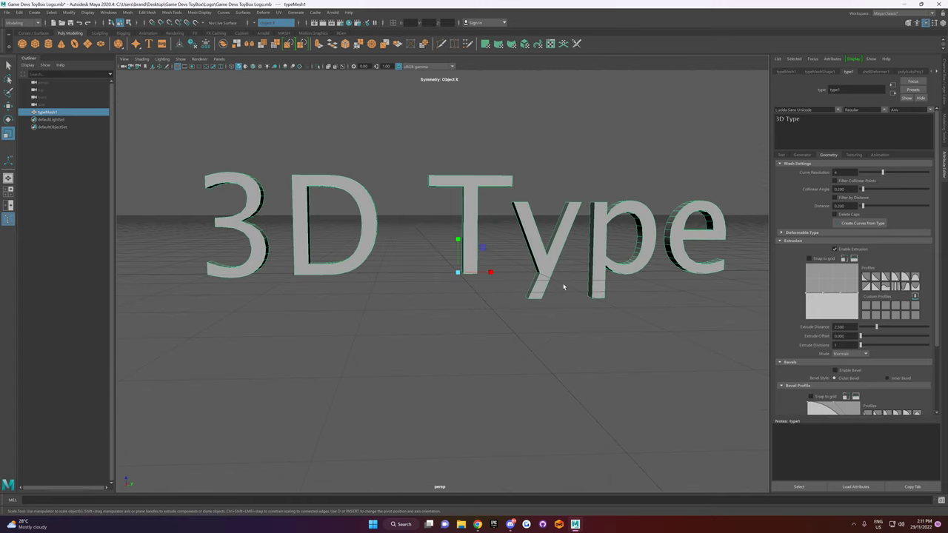
Set the 3D text's font to Comic Sans MS.
{"action": "left_click", "coordinate": [837, 111]}
{"action": "left_click", "coordinate": [812, 109]}
{"action": "left_click_drag", "start_coordinate": [814, 109], "coordinate": [761, 106]}
{"action": "type", "text": "co"}
{"action": "key", "text": "Return"}
{"action": "left_click", "coordinate": [837, 115]}
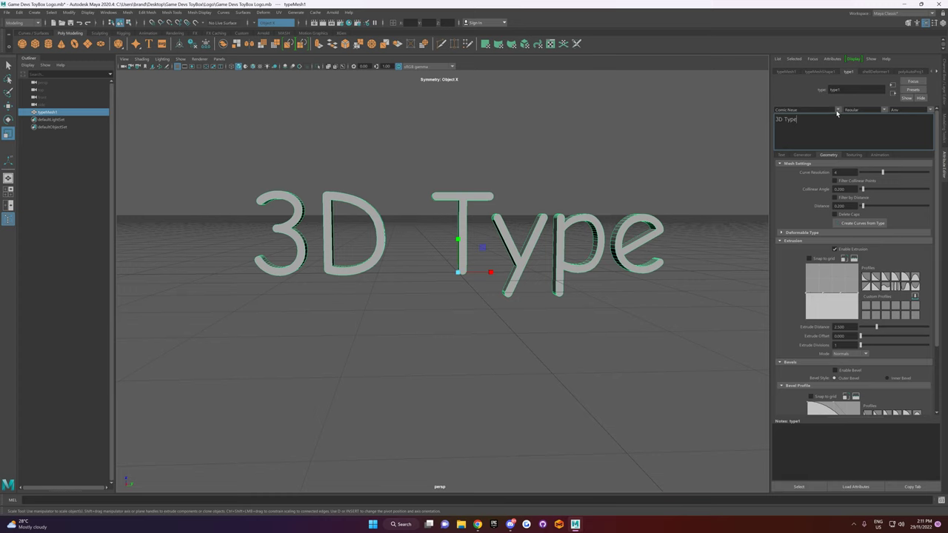
{"action": "left_click", "coordinate": [837, 111]}
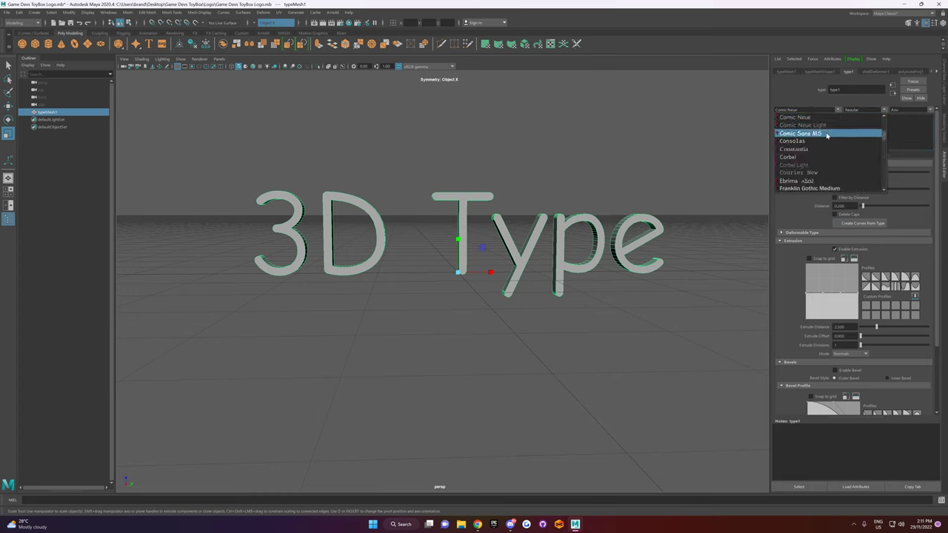
{"action": "left_click", "coordinate": [828, 134]}
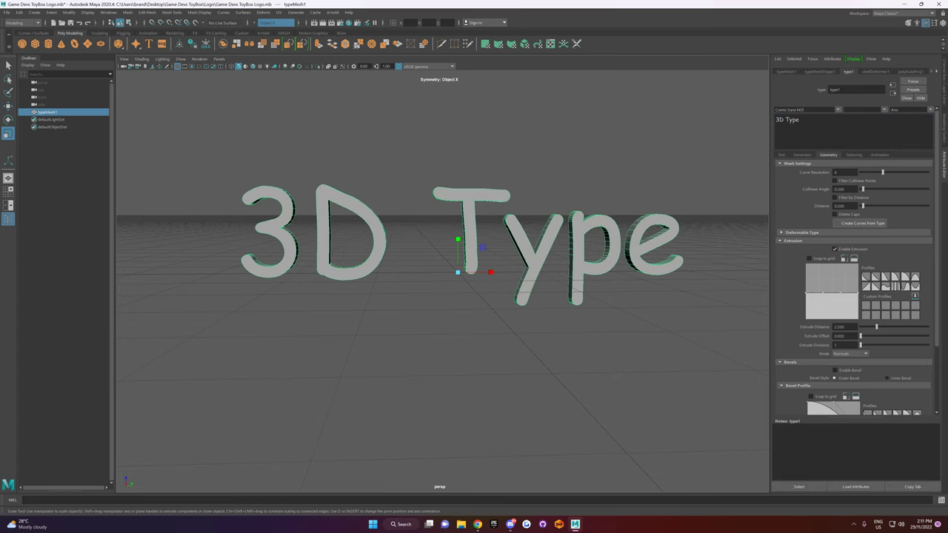
{"action": "left_click", "coordinate": [845, 125]}
Try the Comic Neue Light and Comic Neue fonts on the text and return to Comic Sans MS.
{"action": "left_click", "coordinate": [837, 110]}
{"action": "left_click", "coordinate": [831, 127]}
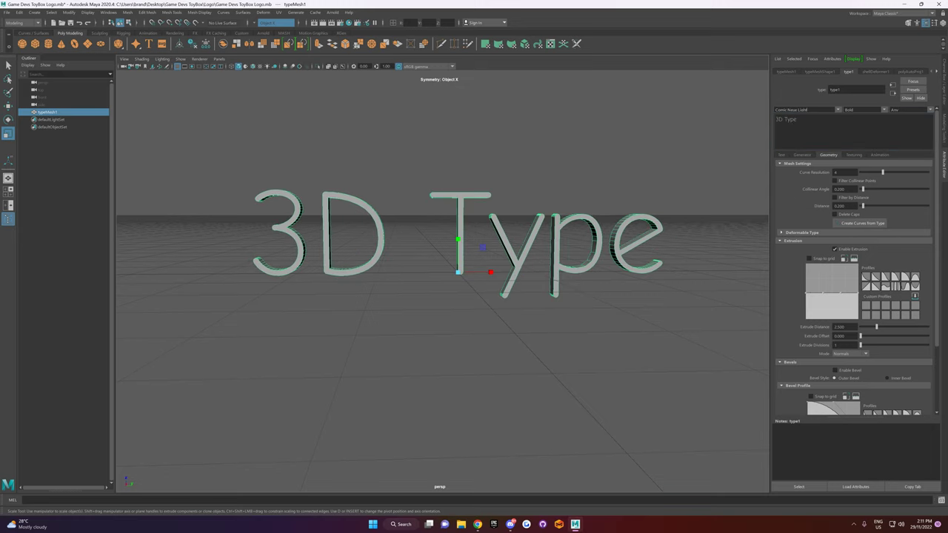
{"action": "left_click", "coordinate": [838, 110]}
{"action": "left_click", "coordinate": [827, 120]}
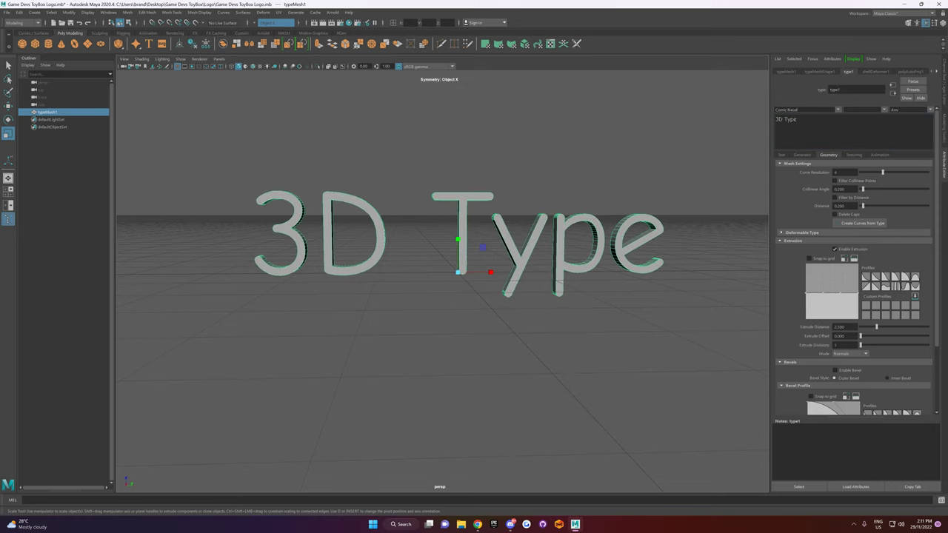
{"action": "left_click", "coordinate": [838, 110]}
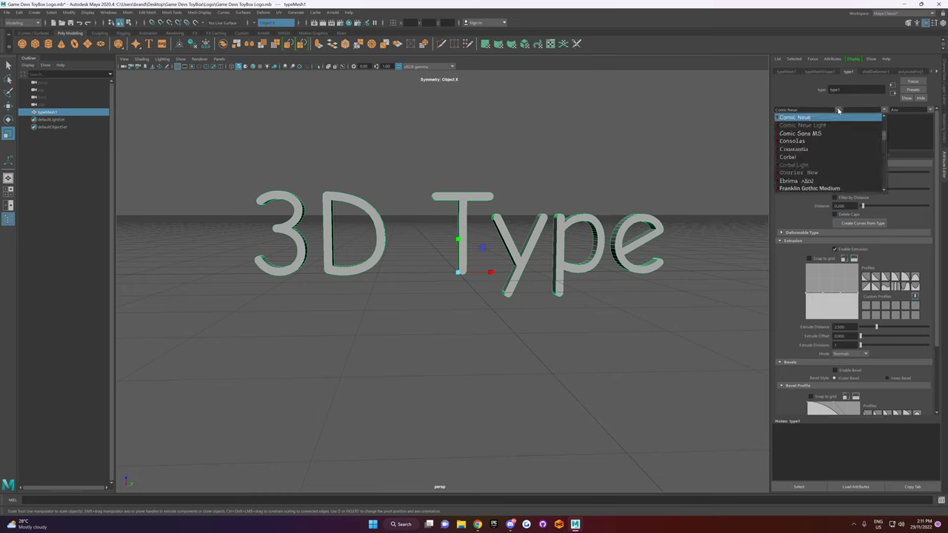
{"action": "left_click", "coordinate": [826, 134]}
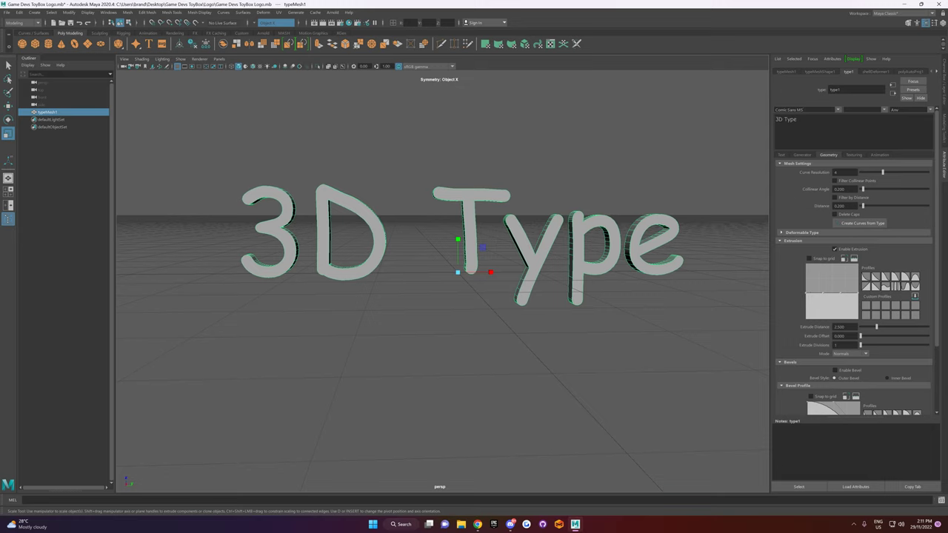
Replace the 3D text's placeholder wording with "Game Devs ToyBox".
{"action": "left_click", "coordinate": [774, 129]}
{"action": "left_click_drag", "start_coordinate": [799, 120], "coordinate": [775, 120]}
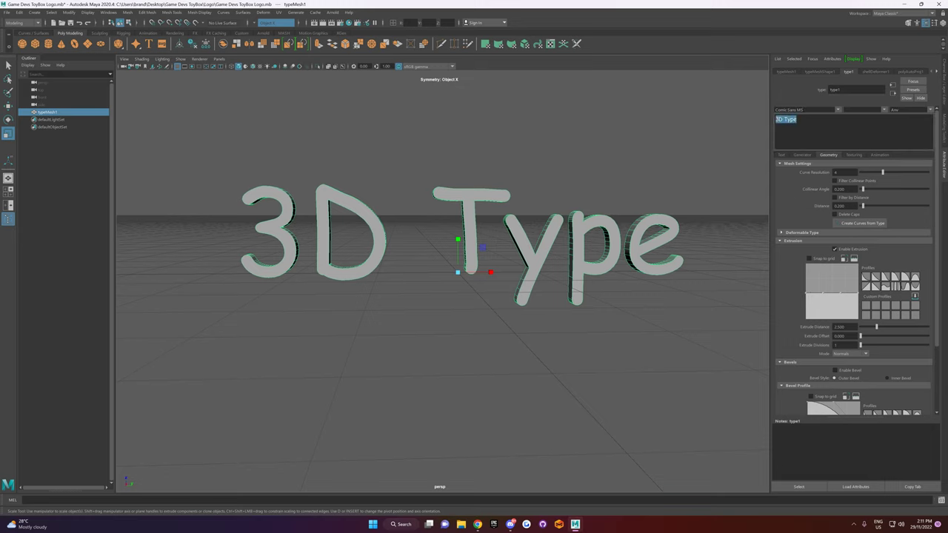
{"action": "type", "text": "Game"}
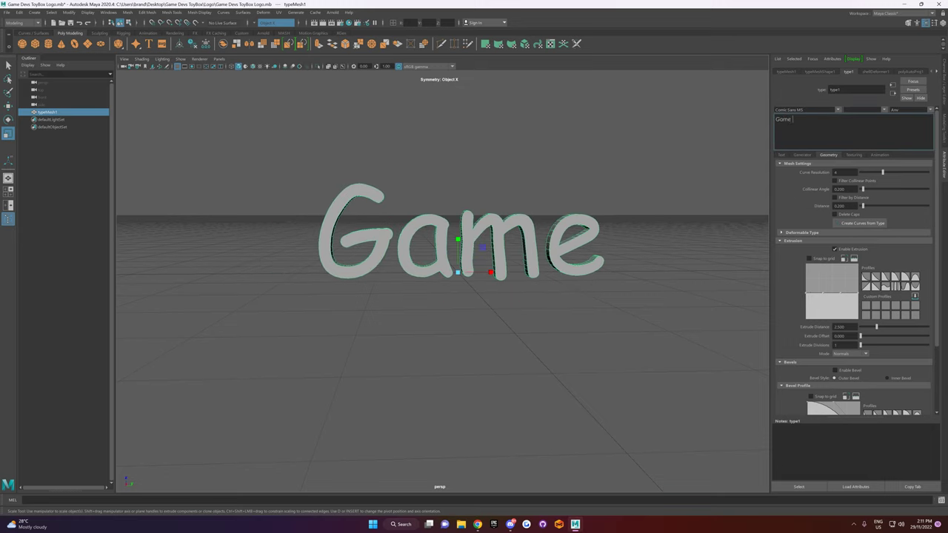
{"action": "type", "text": " Devs"}
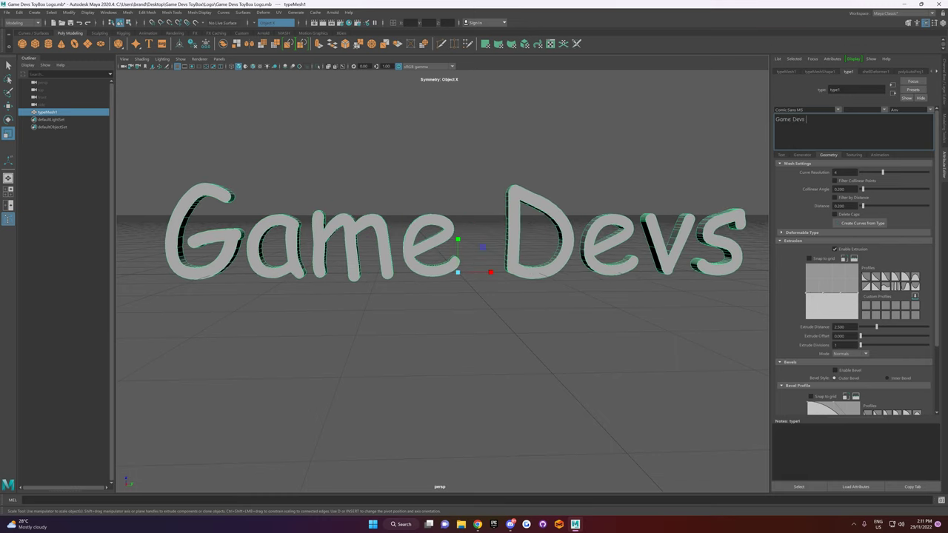
{"action": "type", "text": " ToyBox"}
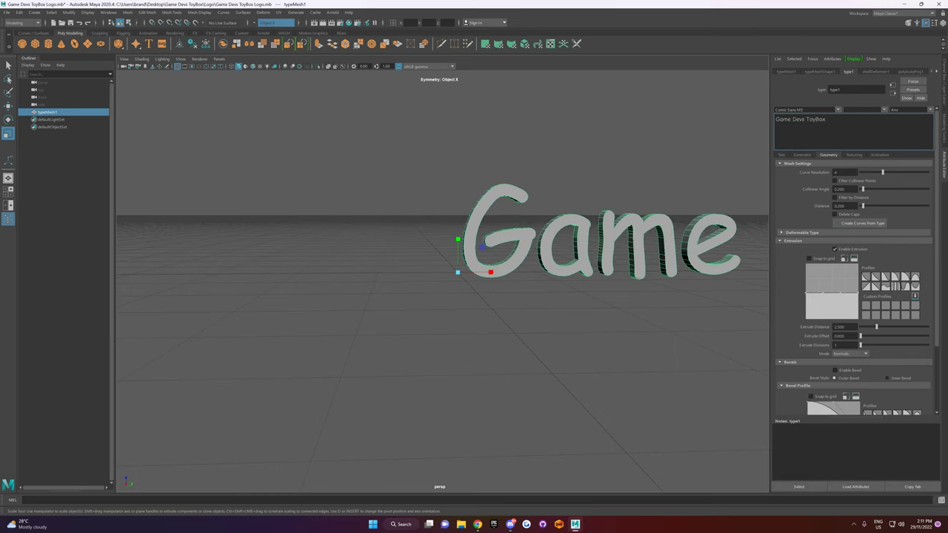
Centre the alignment of the 3D text, keeping its wording as "Game Devs ToyBox".
{"action": "scroll", "coordinate": [637, 220], "scroll_direction": "down", "scroll_amount": 7}
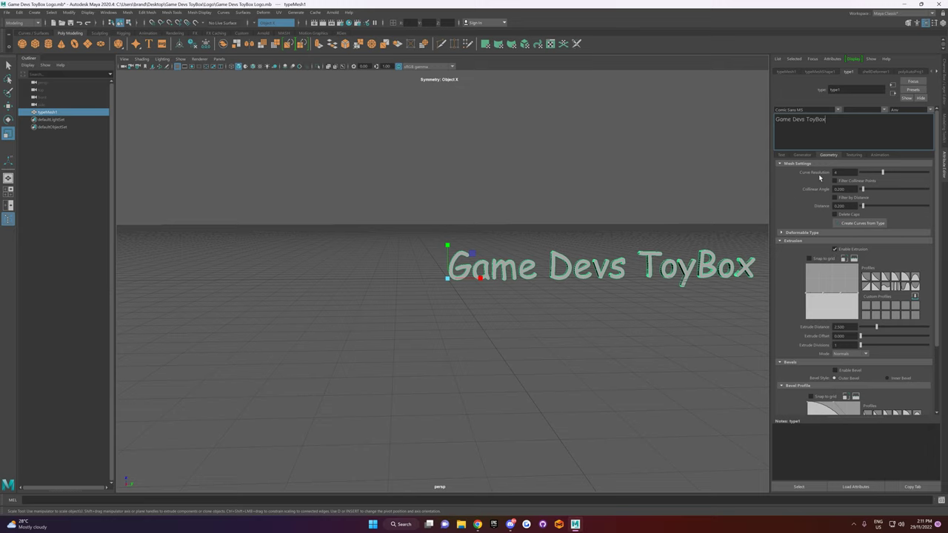
{"action": "left_click", "coordinate": [784, 155]}
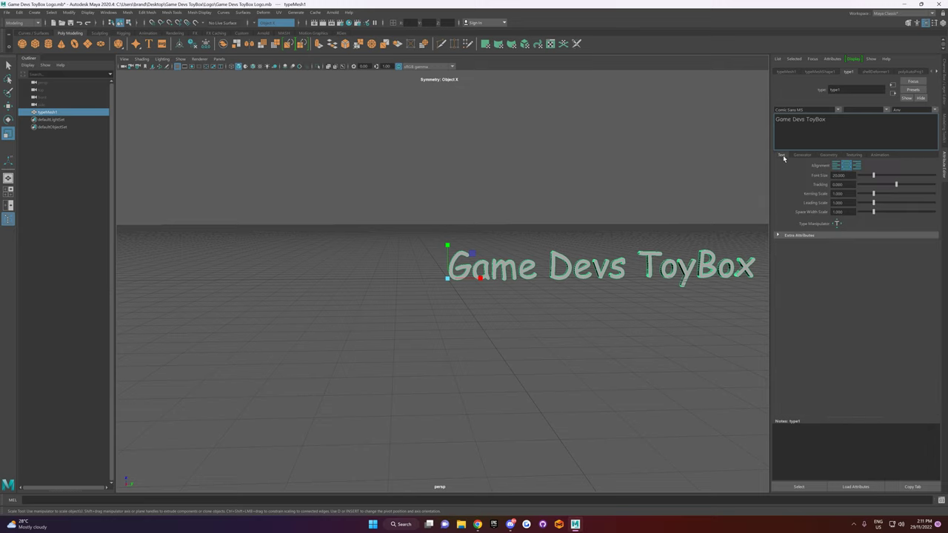
{"action": "left_click", "coordinate": [846, 165]}
{"action": "scroll", "coordinate": [474, 303], "scroll_direction": "up", "scroll_amount": 5}
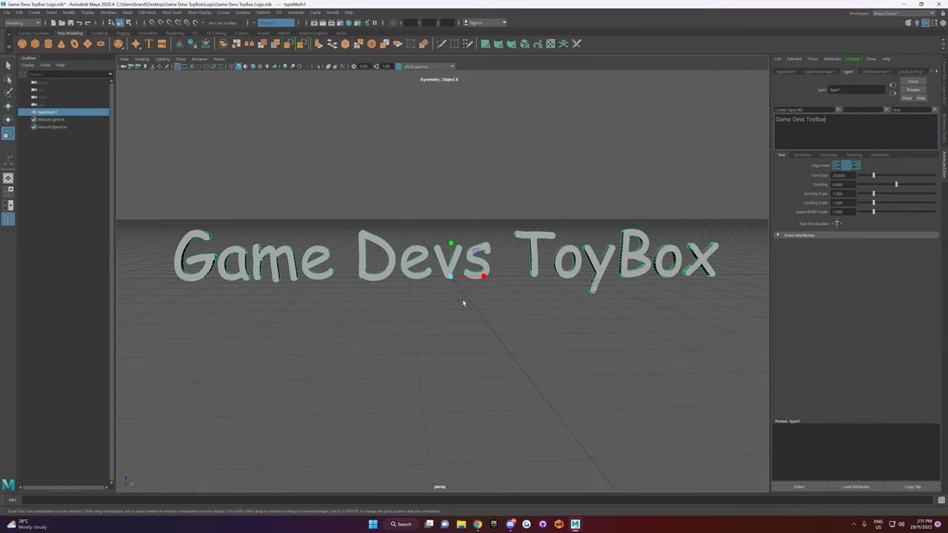
{"action": "type", "text": "w"}
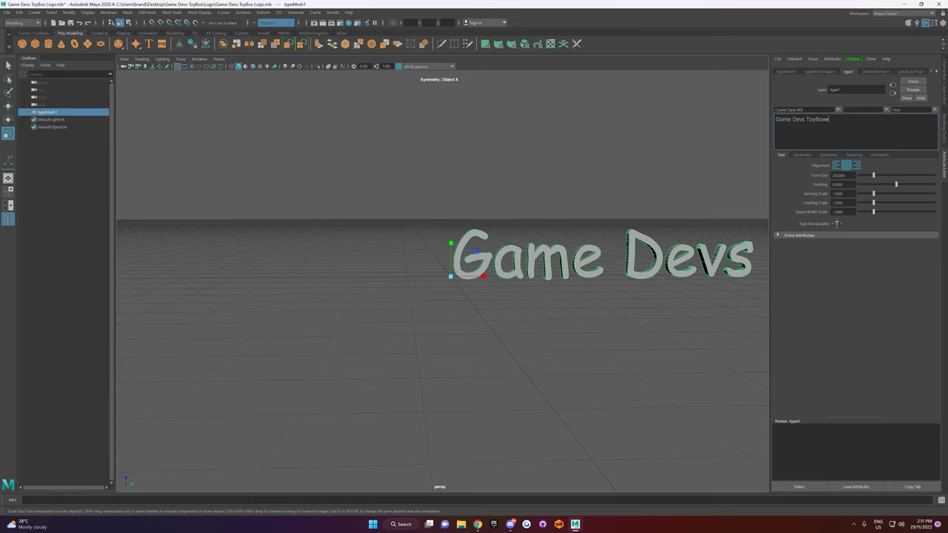
{"action": "key", "text": "BackSpace"}
{"action": "left_click", "coordinate": [848, 166]}
{"action": "left_click", "coordinate": [642, 163]}
{"action": "mouse_move", "coordinate": [535, 287]}
{"action": "left_mouse_down", "text": "alt"}
{"action": "mouse_move", "coordinate": [525, 274]}
{"action": "mouse_move", "coordinate": [535, 292]}
{"action": "mouse_move", "coordinate": [584, 297]}
{"action": "mouse_move", "coordinate": [540, 294]}
{"action": "left_mouse_up", "text": "alt"}
{"action": "left_click", "coordinate": [536, 252]}
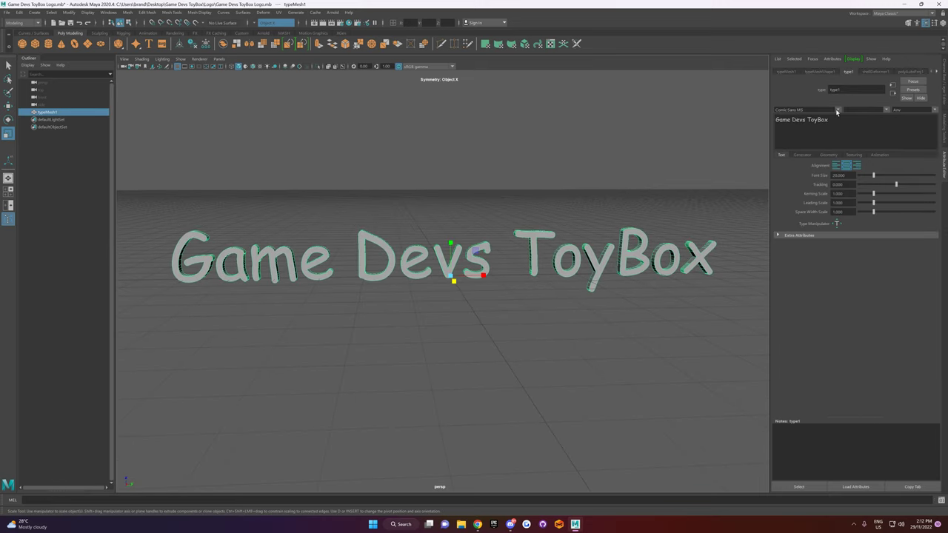
Change the 3D text's font to Comic Neue in the Bold style.
{"action": "left_click", "coordinate": [837, 111]}
{"action": "left_click", "coordinate": [823, 120]}
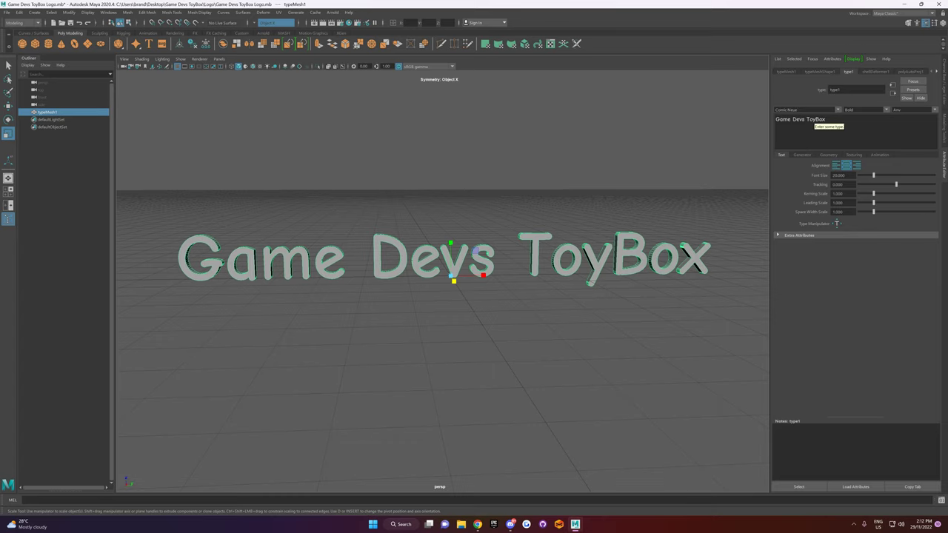
{"action": "left_click", "coordinate": [493, 214]}
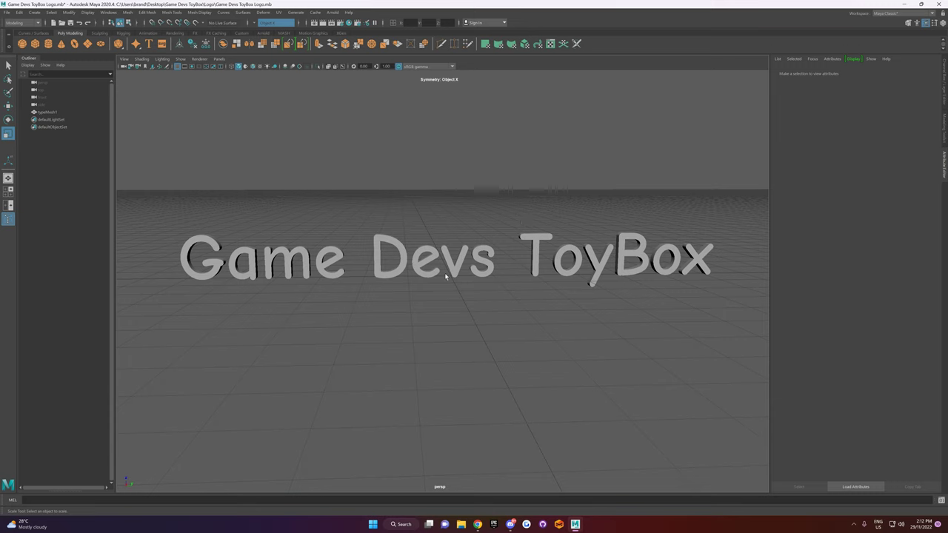
Separate the text mesh into individual letter meshes.
{"action": "left_click_drag", "start_coordinate": [168, 190], "coordinate": [742, 351]}
{"action": "left_click", "coordinate": [127, 12]}
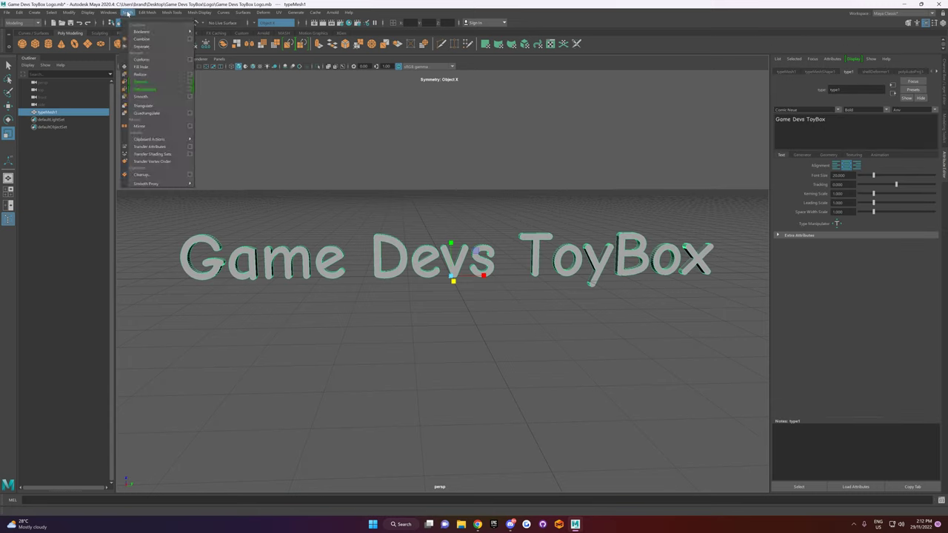
{"action": "left_click", "coordinate": [150, 47]}
{"action": "left_click", "coordinate": [135, 226]}
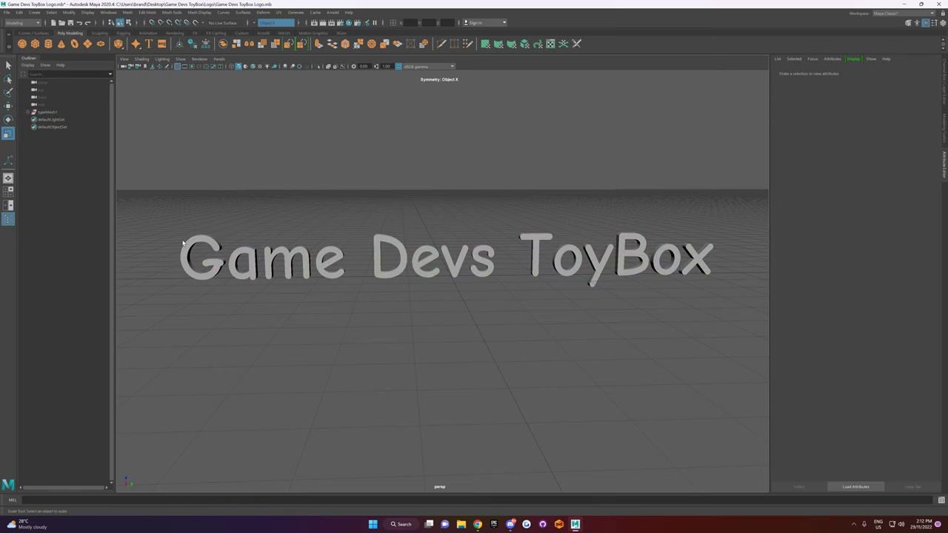
Combine the letters of the word "Game" into a single mesh.
{"action": "left_click_drag", "start_coordinate": [173, 217], "coordinate": [357, 321]}
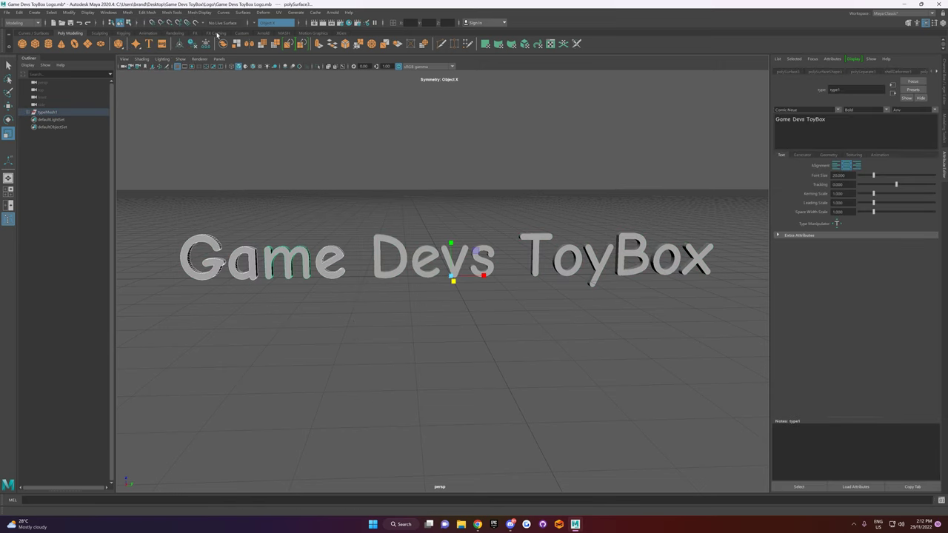
{"action": "left_click", "coordinate": [128, 13]}
{"action": "left_click", "coordinate": [138, 41]}
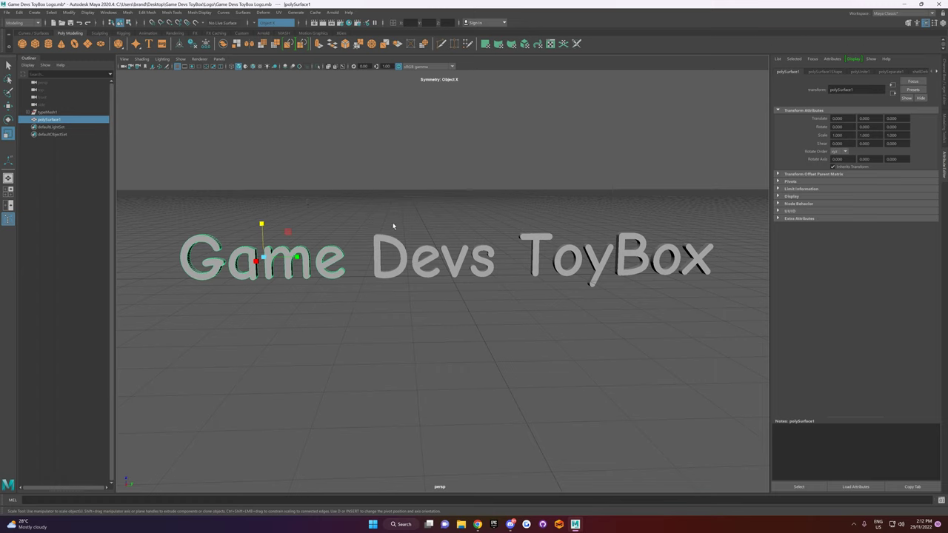
Combine the letters of "Devs" into one mesh and the letters of "ToyBox" into another.
{"action": "left_click_drag", "start_coordinate": [391, 226], "coordinate": [480, 301]}
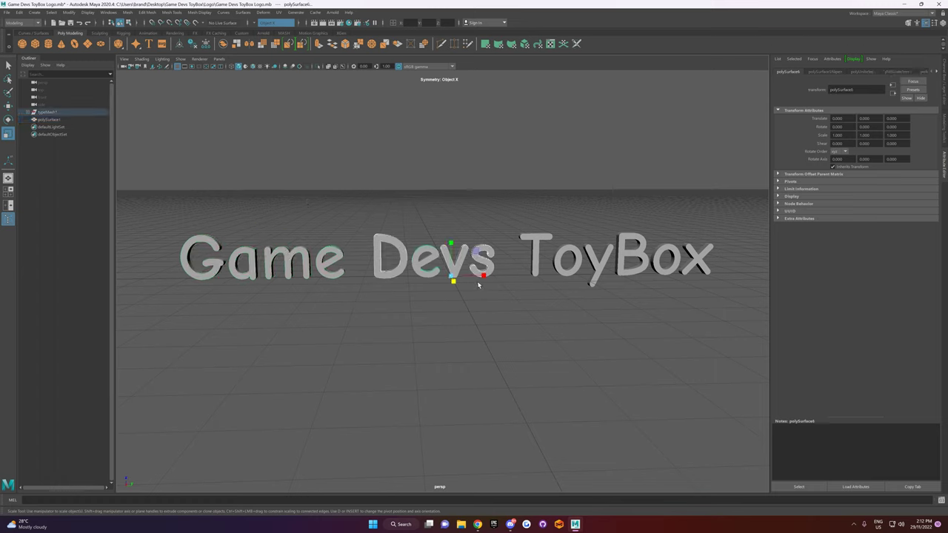
{"action": "key", "text": "g"}
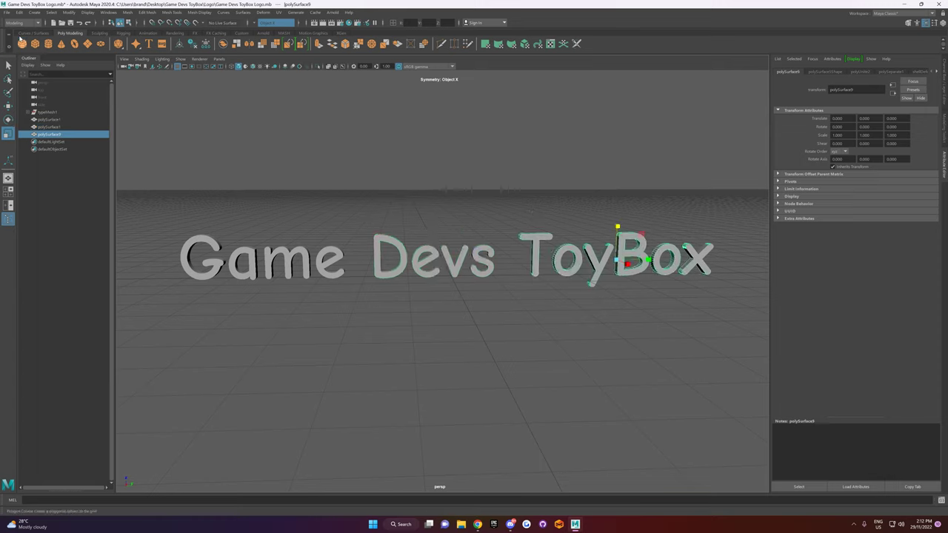
{"action": "left_click", "coordinate": [170, 142]}
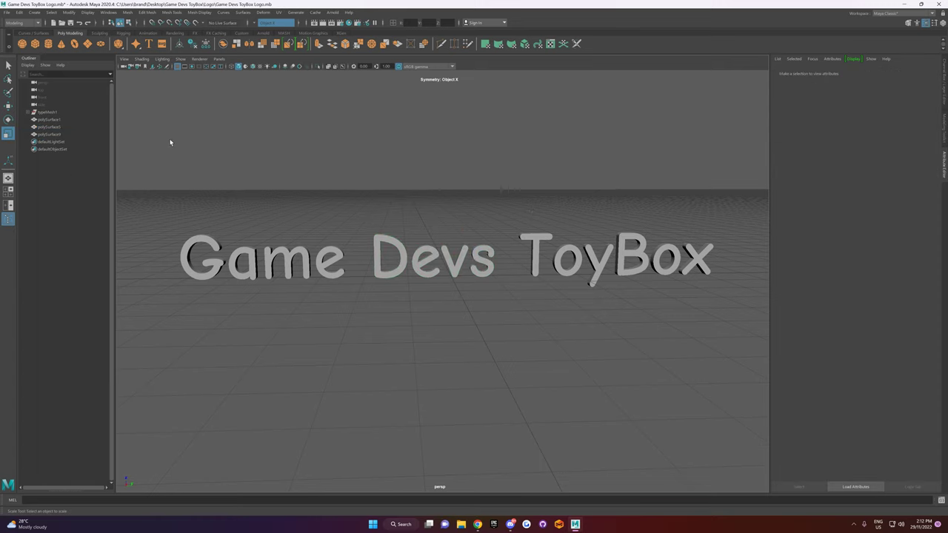
Delete the construction history of all objects in the scene.
{"action": "left_click", "coordinate": [18, 13]}
{"action": "mouse_move", "coordinate": [74, 107]}
{"action": "left_click", "coordinate": [127, 115]}
Group the three word meshes and name the group Text.
{"action": "left_click", "coordinate": [60, 111]}
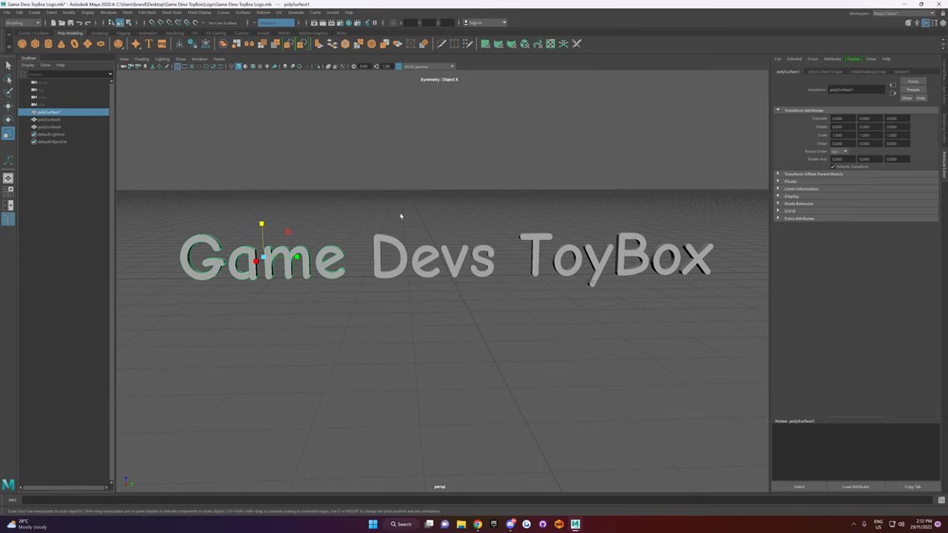
{"action": "left_click", "coordinate": [66, 127], "text": "shift"}
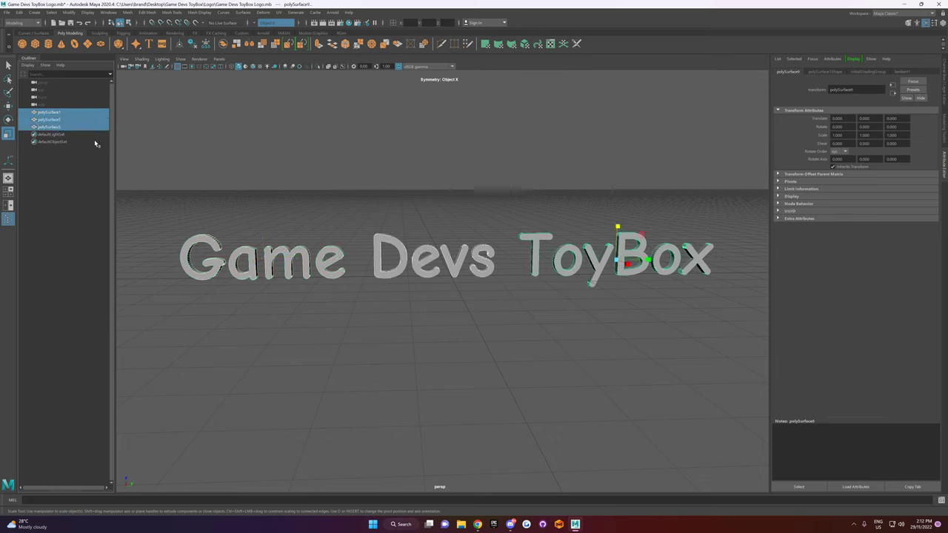
{"action": "key", "text": "ctrl+g"}
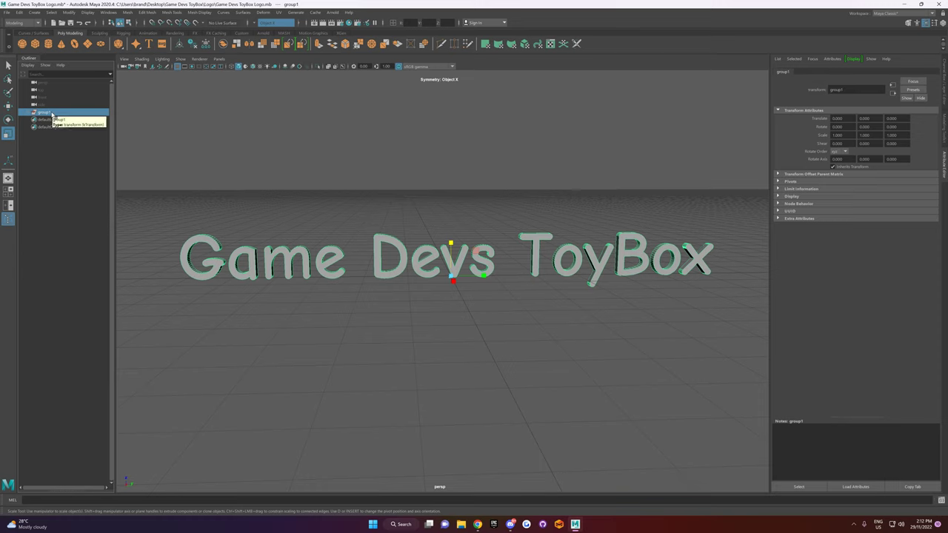
{"action": "double_click", "coordinate": [52, 113]}
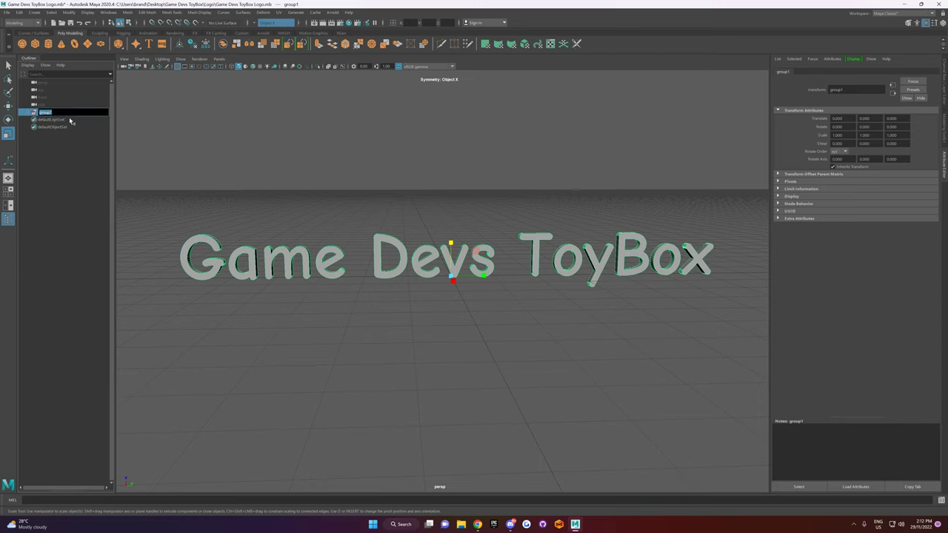
{"action": "type", "text": "Text"}
{"action": "left_click", "coordinate": [69, 153]}
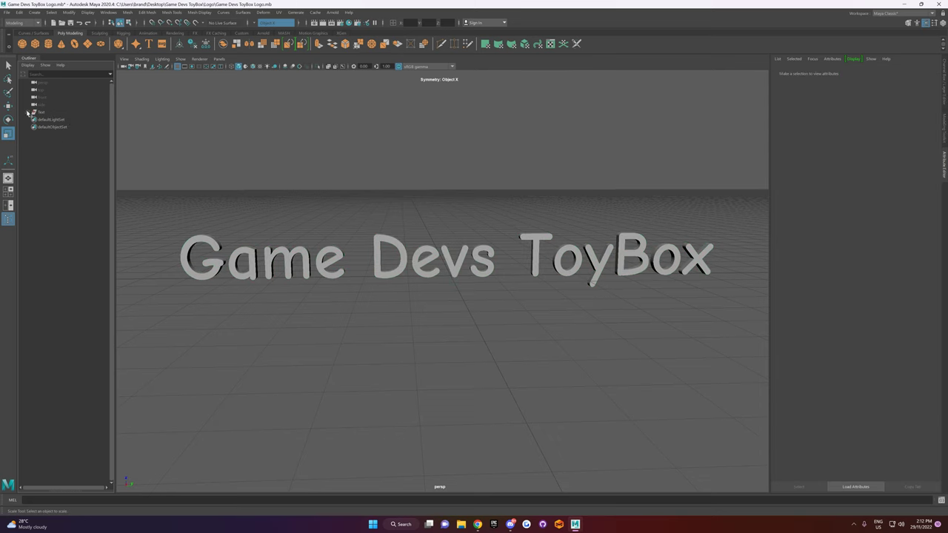
Rename the three meshes inside the Text group to Game, Devs and ToyBox according to their words.
{"action": "left_click", "coordinate": [28, 112]}
{"action": "double_click", "coordinate": [54, 120]}
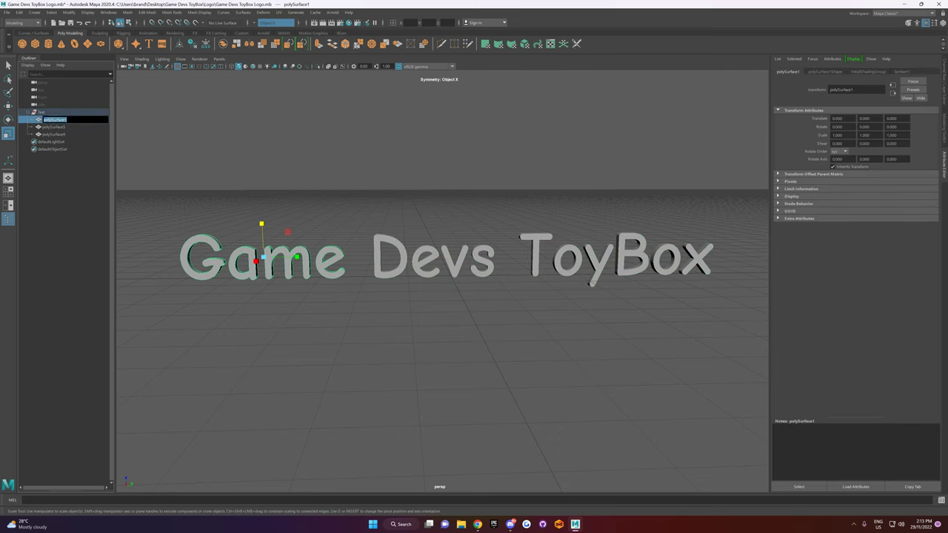
{"action": "type", "text": "Game"}
{"action": "left_click", "coordinate": [68, 128]}
{"action": "double_click", "coordinate": [69, 128]}
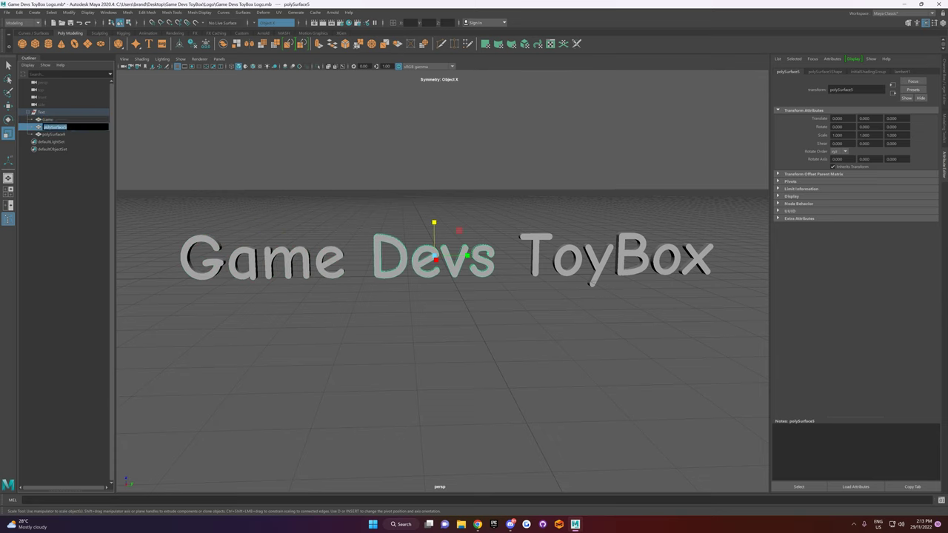
{"action": "type", "text": "Devs"}
{"action": "double_click", "coordinate": [67, 136]}
{"action": "type", "text": "Toy"}
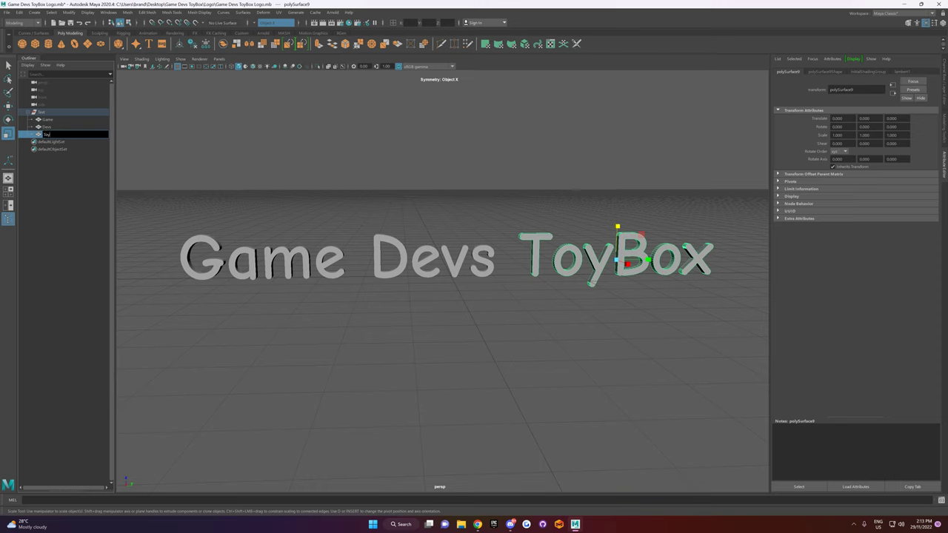
{"action": "type", "text": "Box"}
{"action": "key", "text": "Return"}
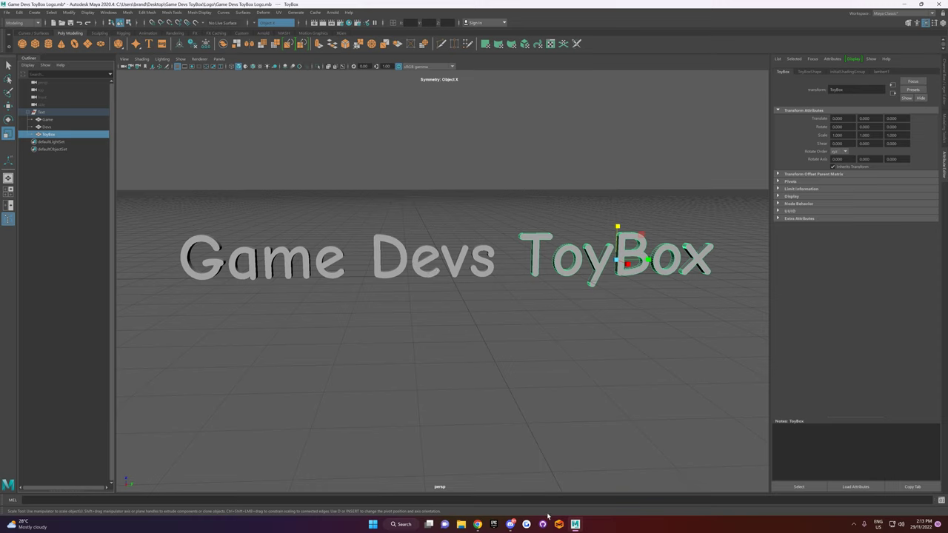
View the Logo_Journey_Frontier.png reference image from the desktop, then return to Maya.
{"action": "left_click", "coordinate": [910, 4]}
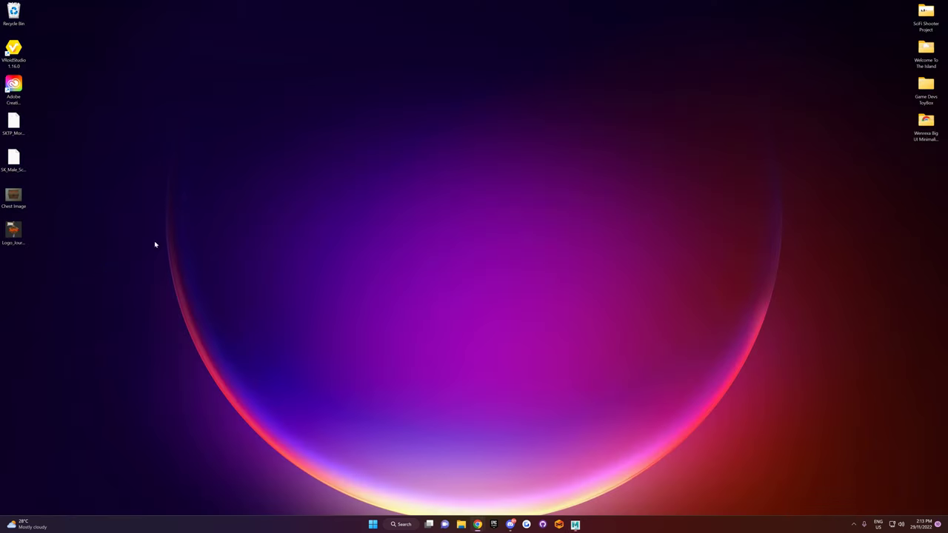
{"action": "double_click", "coordinate": [13, 233]}
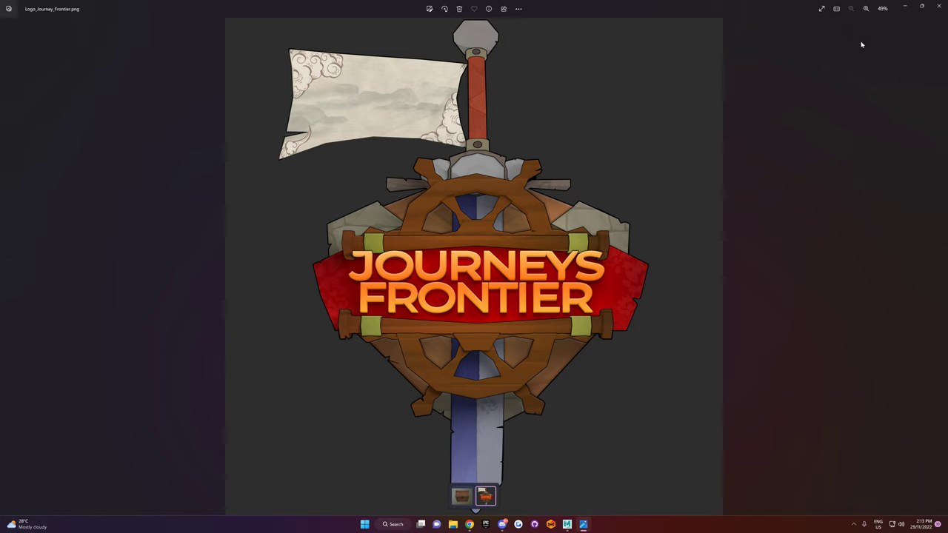
{"action": "left_click", "coordinate": [907, 6]}
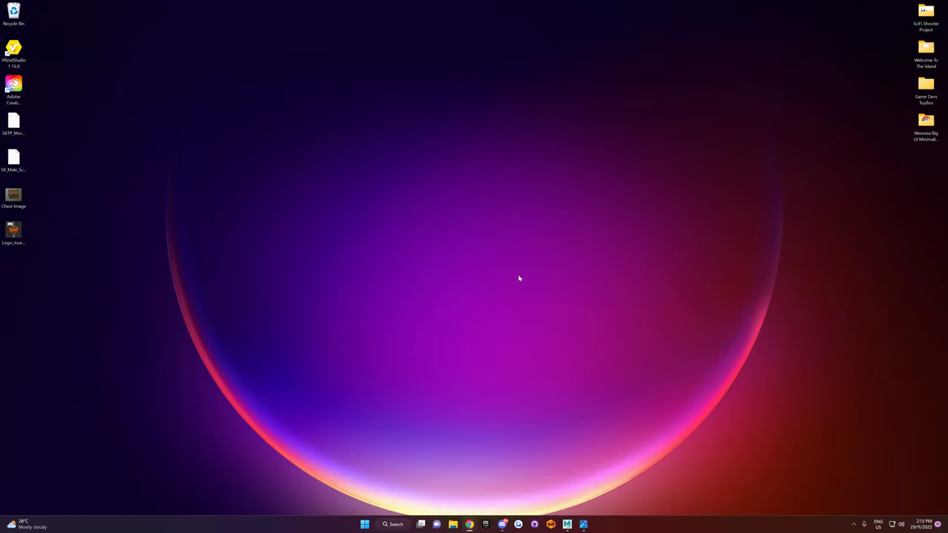
{"action": "mouse_move", "coordinate": [566, 525]}
{"action": "left_click", "coordinate": [604, 474]}
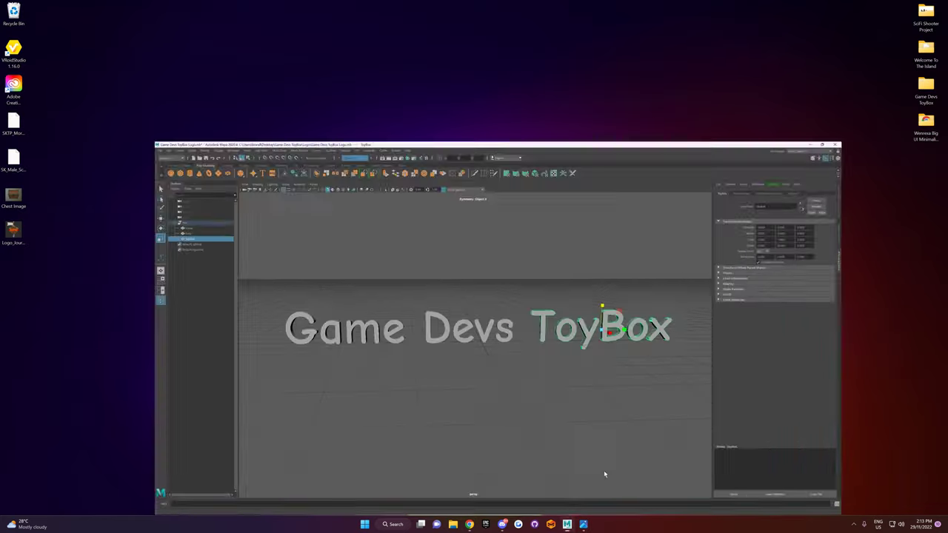
Show all three words in the enlarged side orthographic view.
{"action": "middle_click_drag", "start_coordinate": [499, 306], "coordinate": [499, 282], "text": "alt"}
{"action": "scroll", "coordinate": [499, 282], "scroll_direction": "down", "scroll_amount": 4}
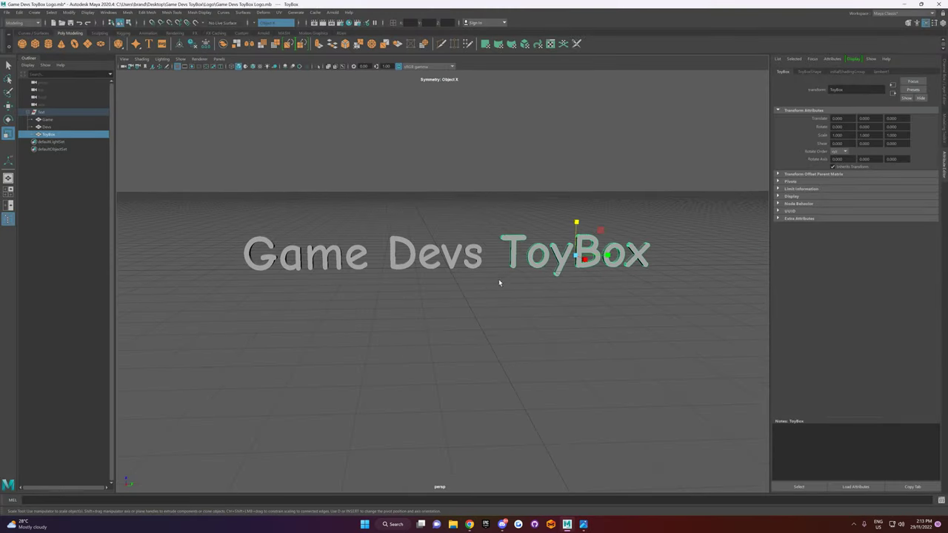
{"action": "left_click", "coordinate": [448, 259]}
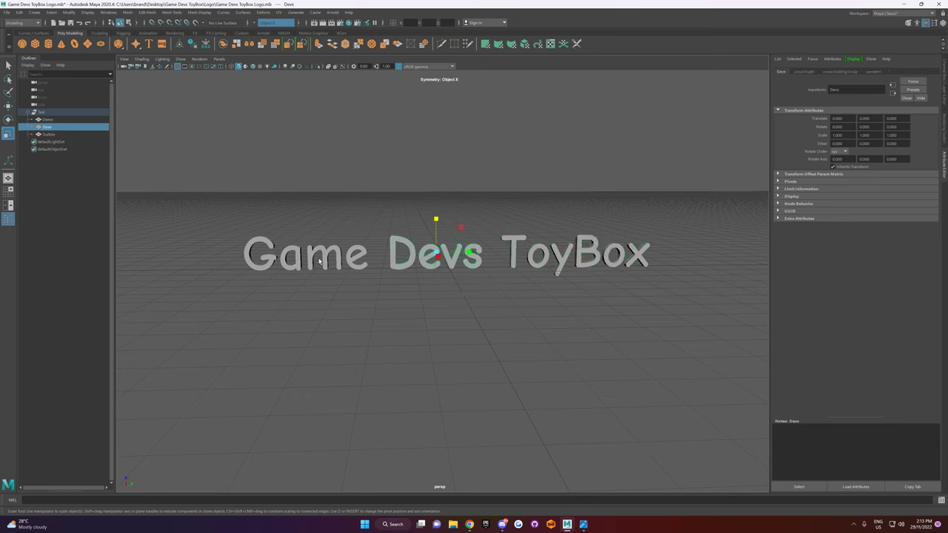
{"action": "key", "text": "space"}
{"action": "scroll", "coordinate": [531, 200], "scroll_direction": "down", "scroll_amount": 2}
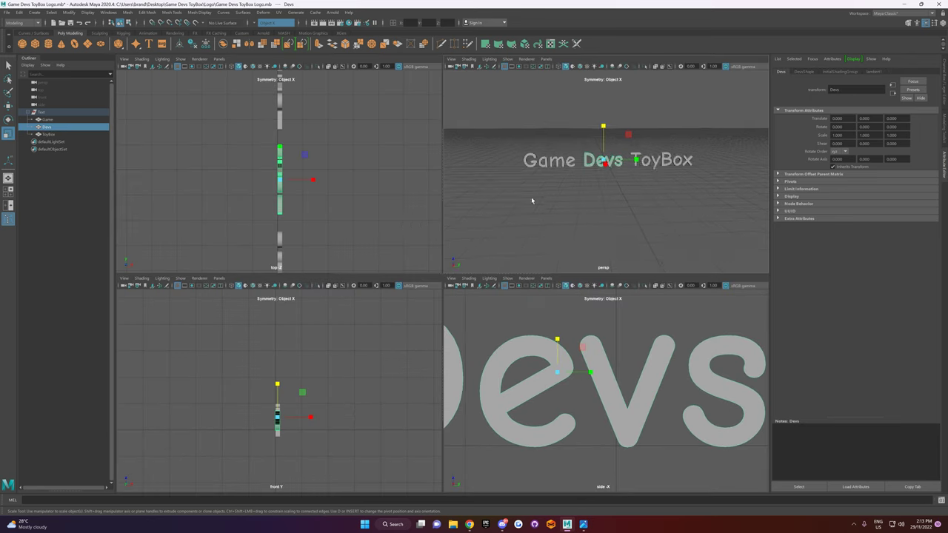
{"action": "key", "text": "f"}
{"action": "key", "text": "f"}
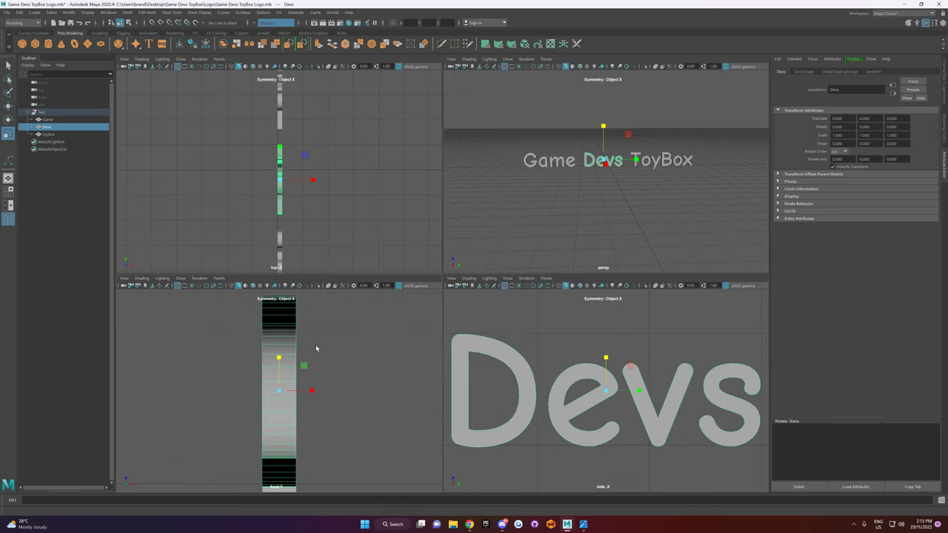
{"action": "key", "text": "f"}
{"action": "scroll", "coordinate": [341, 190], "scroll_direction": "down", "scroll_amount": 8}
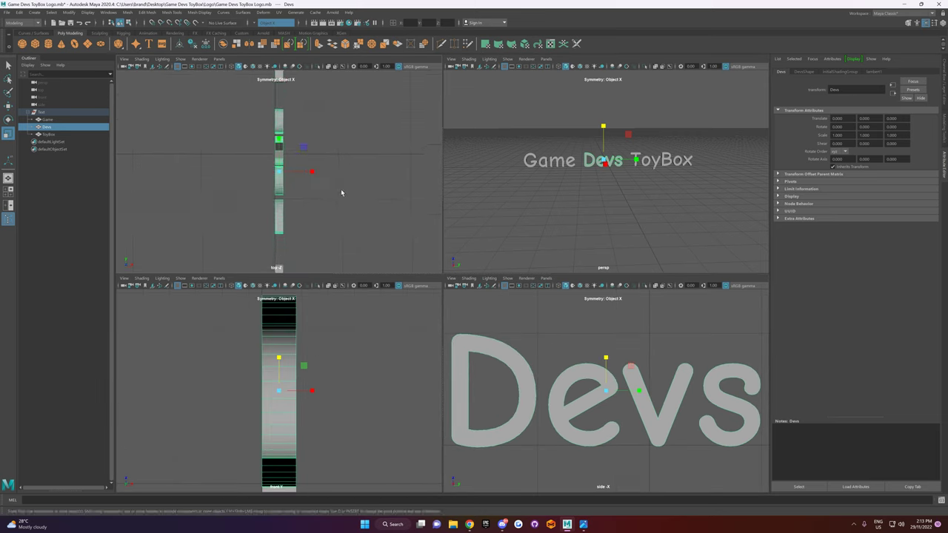
{"action": "key", "text": "f"}
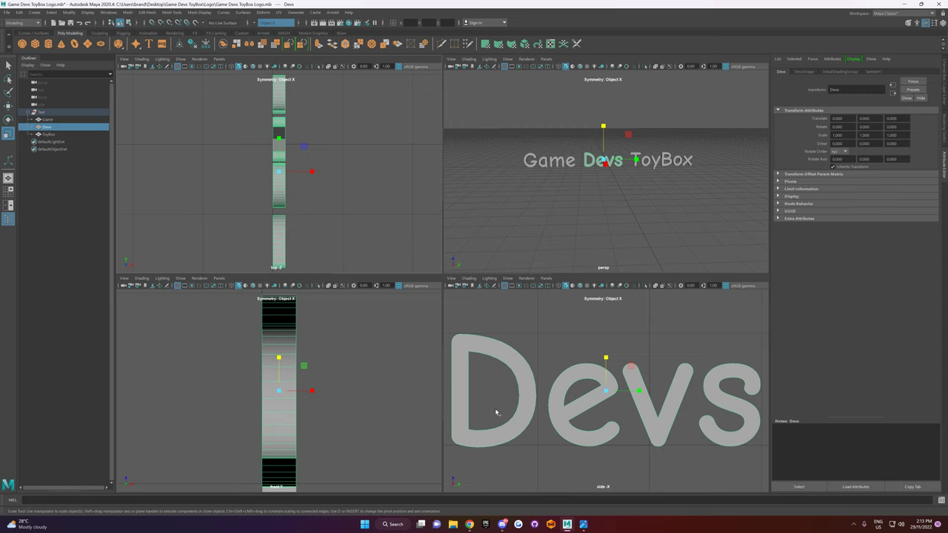
{"action": "scroll", "coordinate": [574, 343], "scroll_direction": "down", "scroll_amount": 3}
{"action": "key", "text": "space"}
{"action": "scroll", "coordinate": [504, 278], "scroll_direction": "down", "scroll_amount": 12}
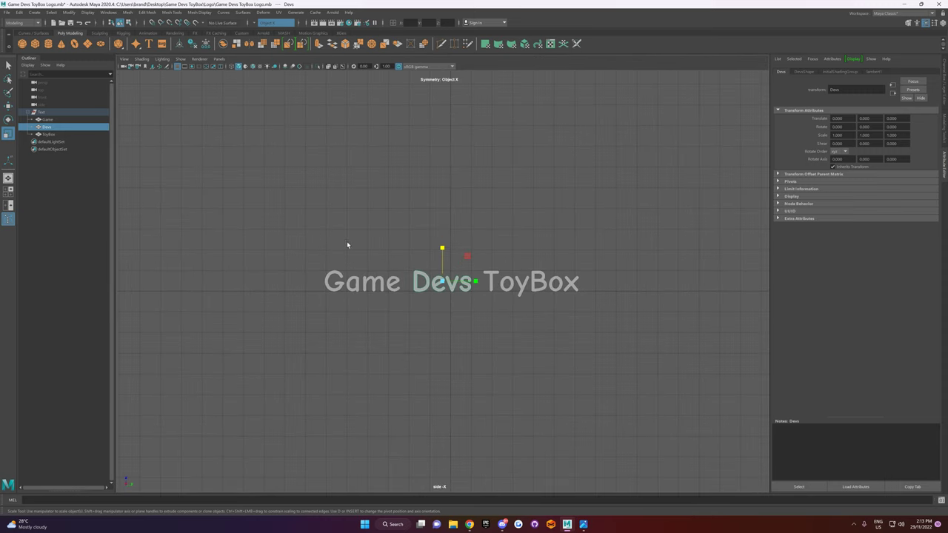
Try to move the separately selected Game and Devs meshes up above the ToyBox word.
{"action": "left_click", "coordinate": [397, 283], "text": "shift"}
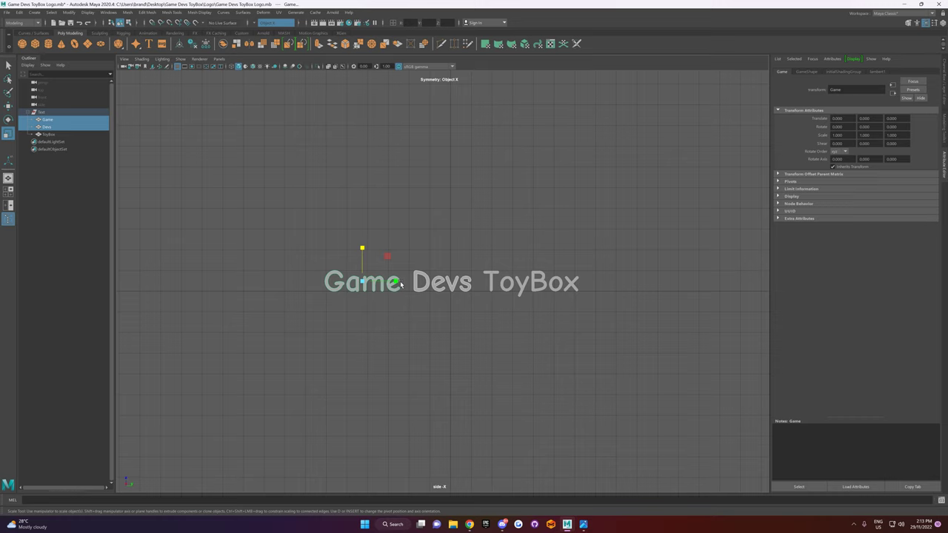
{"action": "left_click", "coordinate": [74, 13]}
{"action": "left_click", "coordinate": [89, 67]}
{"action": "key", "text": "w"}
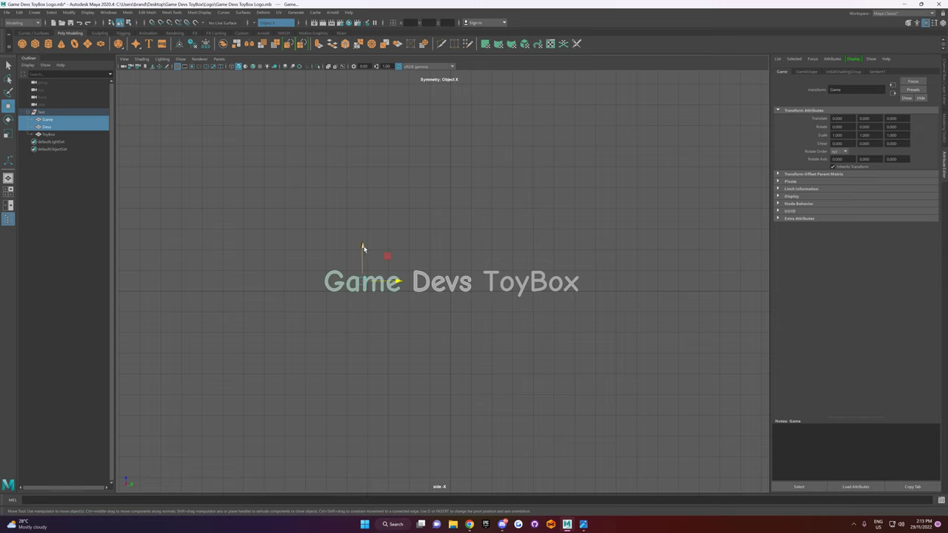
{"action": "key", "text": "x"}
{"action": "left_click_drag", "start_coordinate": [363, 248], "coordinate": [412, 211]}
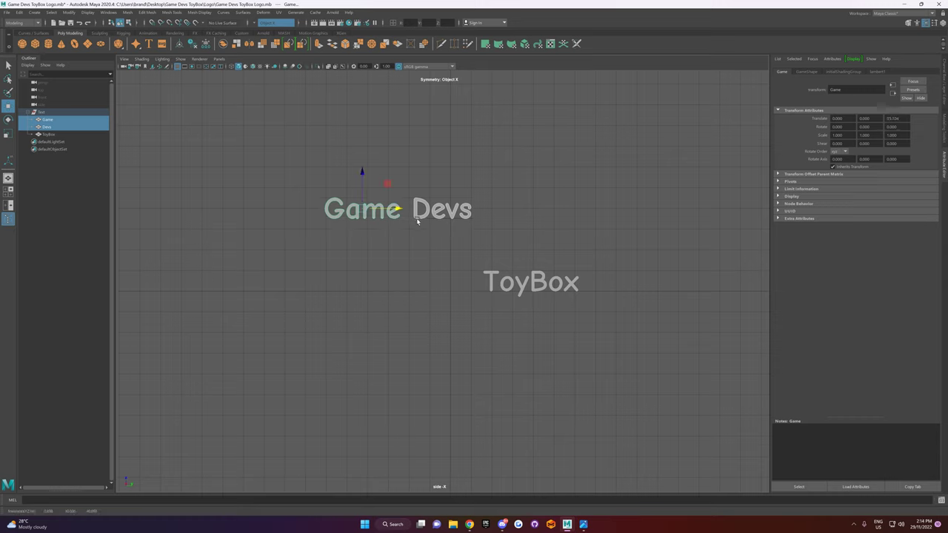
{"action": "key", "text": "ctrl+z"}
{"action": "key", "text": "ctrl+z"}
{"action": "key", "text": "ctrl+z"}
Group the Game and Devs meshes inside the Text group and centre the new group's pivot.
{"action": "left_click_drag", "start_coordinate": [343, 238], "coordinate": [442, 366]}
{"action": "key", "text": "ctrl+g"}
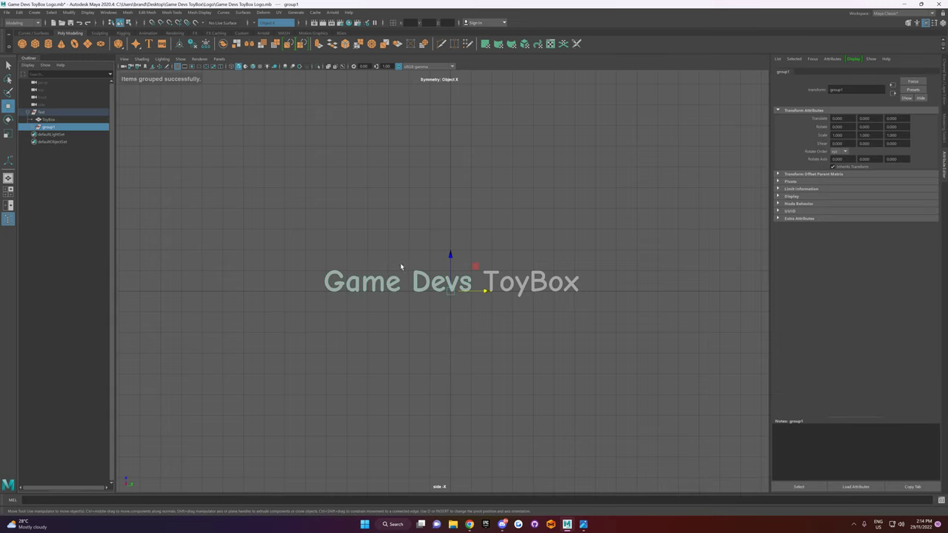
{"action": "left_click", "coordinate": [70, 12]}
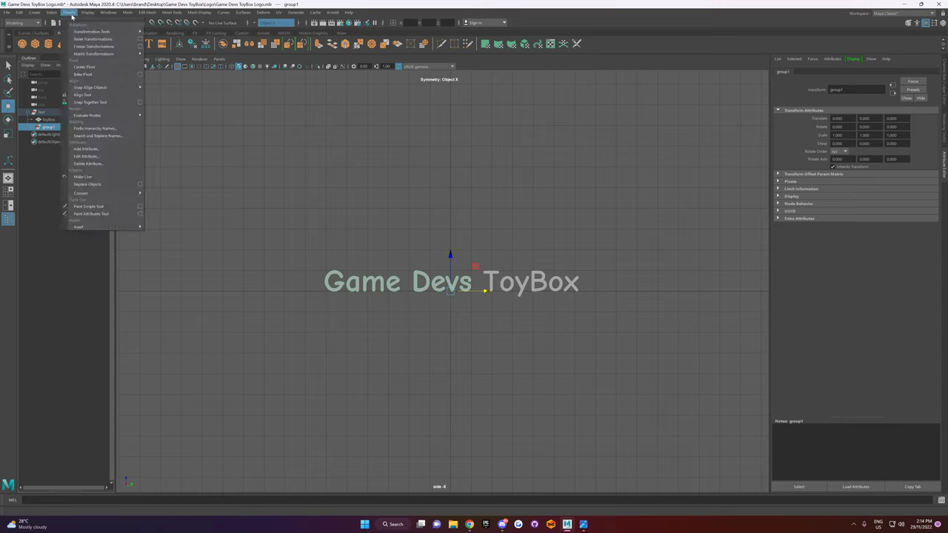
{"action": "left_click", "coordinate": [93, 67]}
Move the Game Devs group onto the grid's vertical centre line, slightly higher than the ToyBox word.
{"action": "key", "text": "x"}
{"action": "key", "text": "x"}
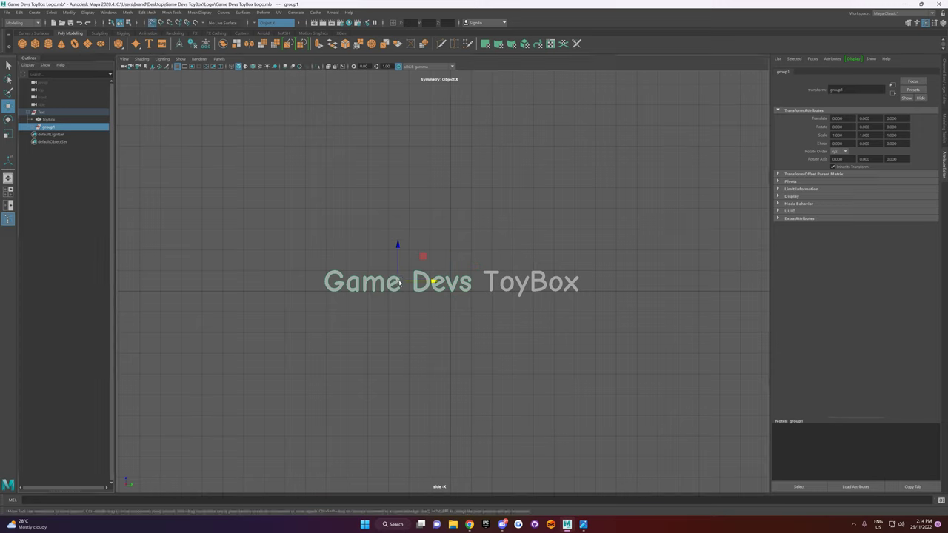
{"action": "left_click_drag", "start_coordinate": [400, 284], "coordinate": [452, 259]}
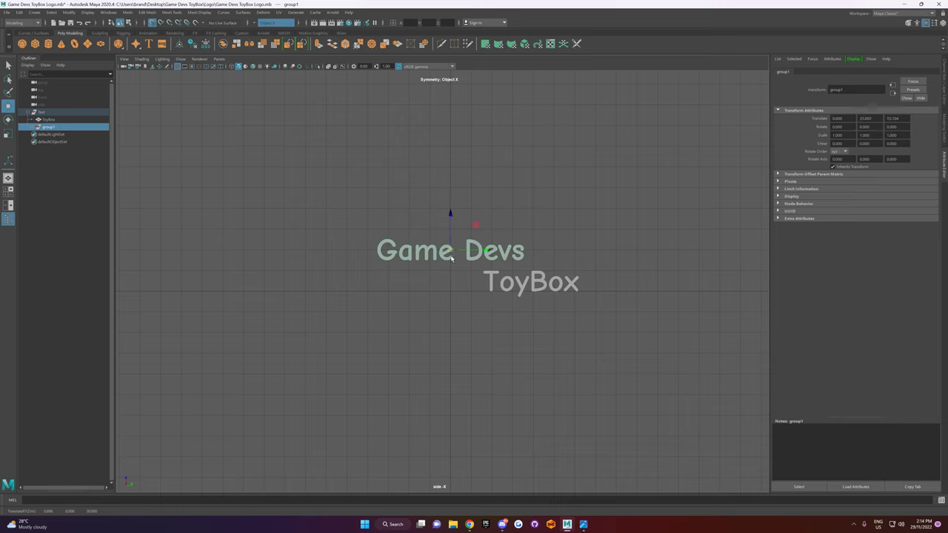
{"action": "left_click_drag", "start_coordinate": [449, 225], "coordinate": [451, 251]}
Snap the ToyBox mesh onto the vertical centre line, underneath the Game Devs words.
{"action": "left_click", "coordinate": [546, 284]}
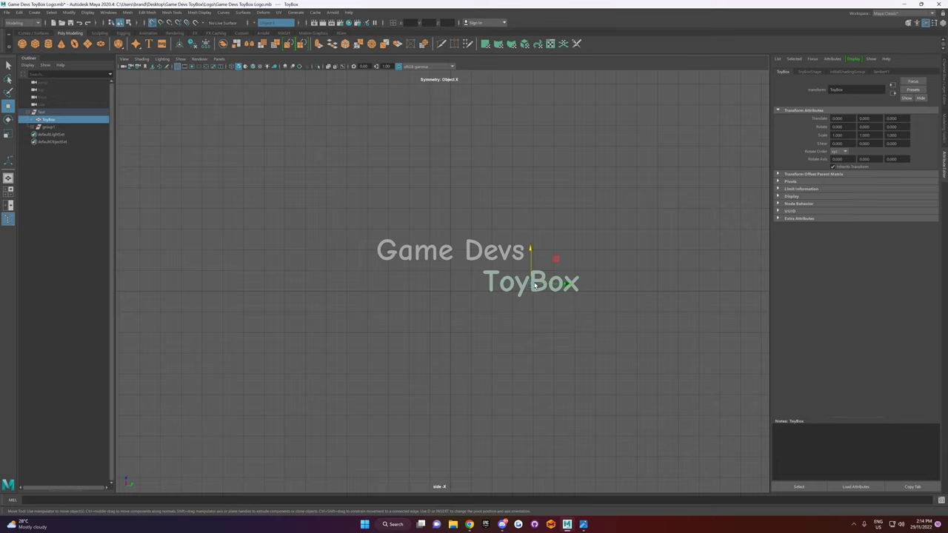
{"action": "left_click_drag", "start_coordinate": [536, 286], "coordinate": [458, 289]}
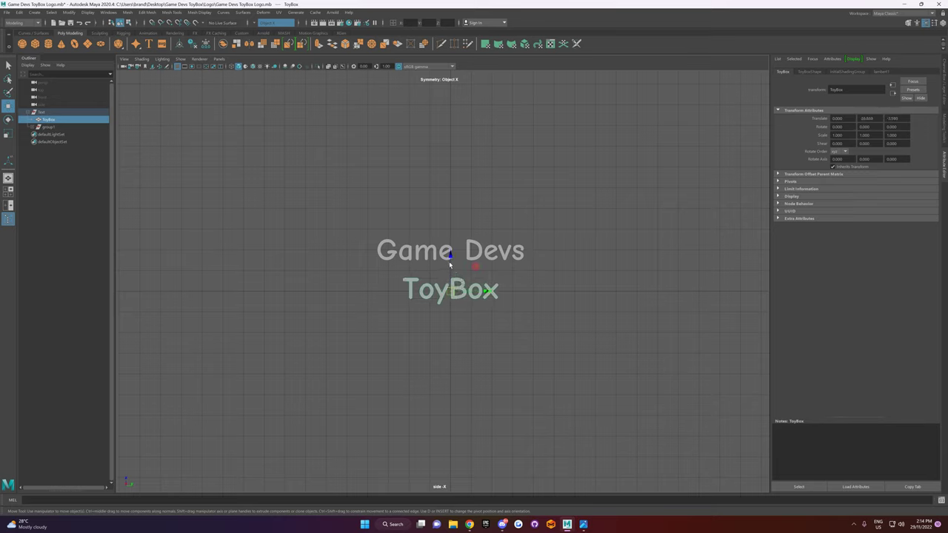
{"action": "left_click", "coordinate": [449, 262]}
{"action": "left_click", "coordinate": [458, 288]}
Scale the ToyBox mesh down uniformly to about 0.676 and raise it closer to the Game Devs words.
{"action": "left_click_drag", "start_coordinate": [451, 277], "coordinate": [435, 293]}
{"action": "key", "text": "r"}
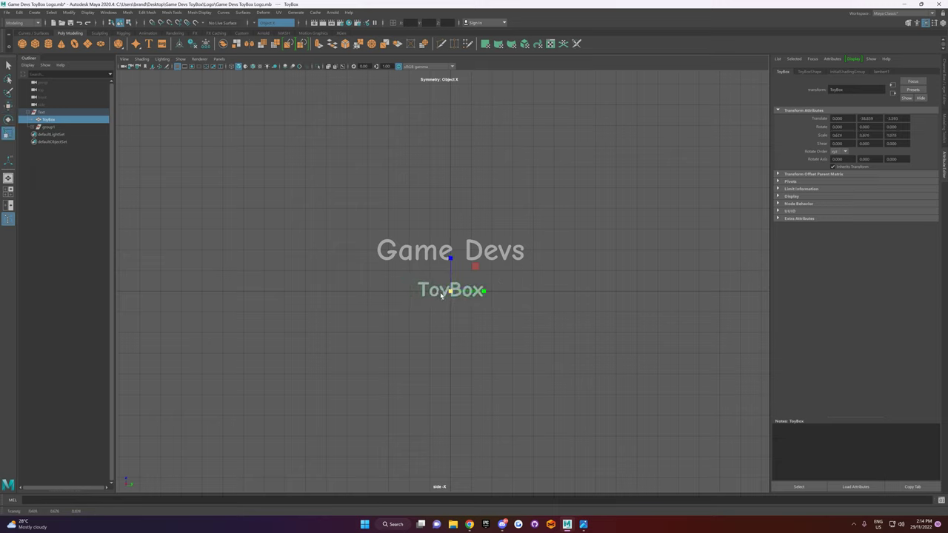
{"action": "key", "text": "w"}
{"action": "left_click_drag", "start_coordinate": [452, 278], "coordinate": [451, 271]}
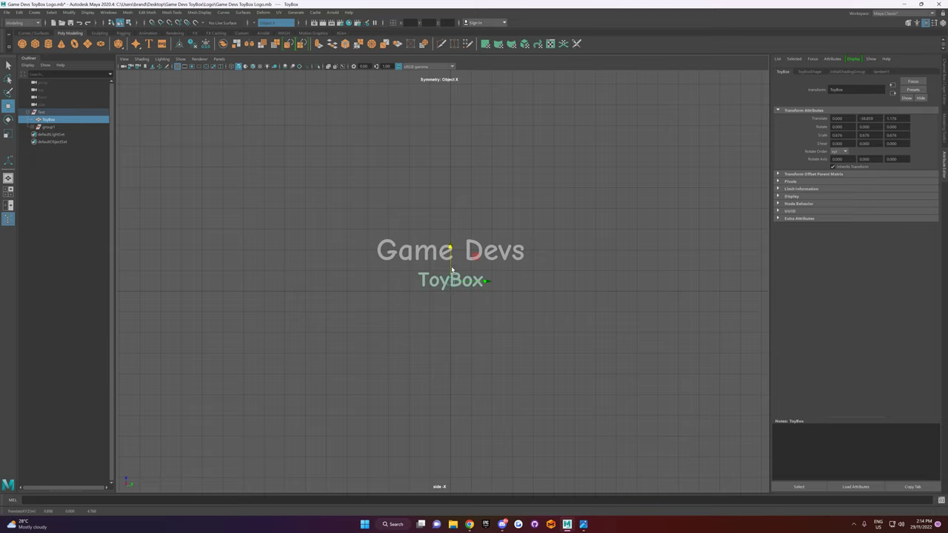
Enlarge the ToyBox mesh uniformly to a scale of about 0.725.
{"action": "left_click", "coordinate": [526, 271]}
{"action": "scroll", "coordinate": [517, 273], "scroll_direction": "up", "scroll_amount": 2}
{"action": "scroll", "coordinate": [512, 274], "scroll_direction": "up", "scroll_amount": 1}
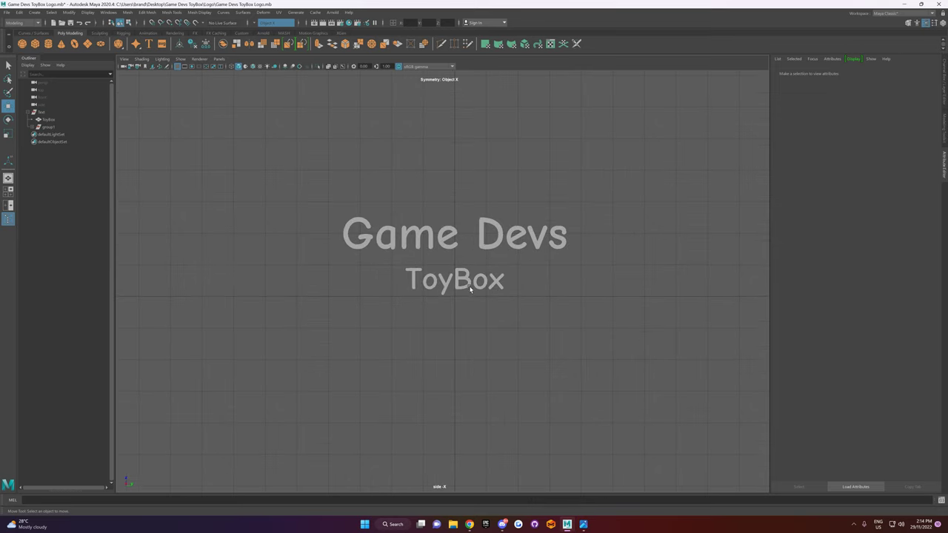
{"action": "left_click", "coordinate": [466, 282]}
{"action": "key", "text": "r"}
{"action": "left_click_drag", "start_coordinate": [457, 282], "coordinate": [490, 292]}
{"action": "scroll", "coordinate": [478, 285], "scroll_direction": "down", "scroll_amount": 3}
{"action": "left_click", "coordinate": [546, 296]}
{"action": "scroll", "coordinate": [546, 296], "scroll_direction": "down", "scroll_amount": 4}
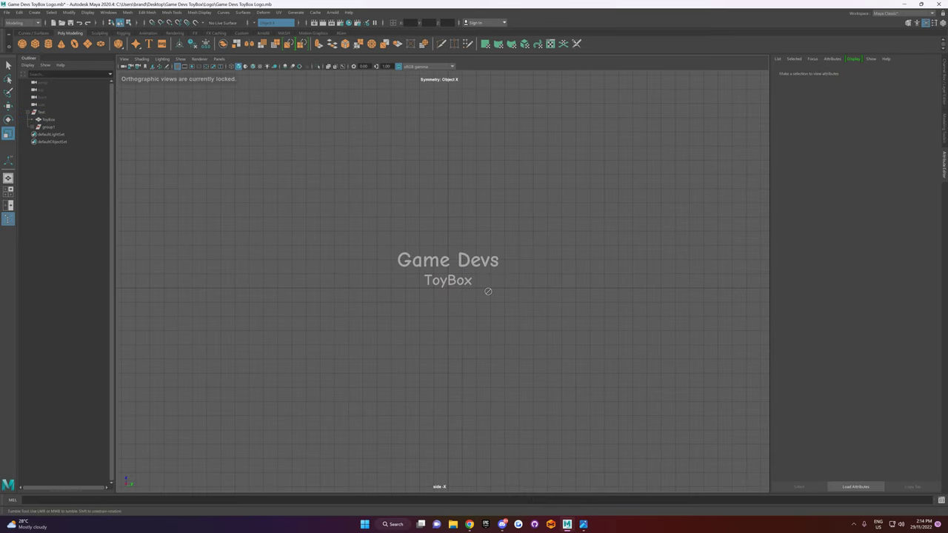
Scale the group containing Game and Devs down uniformly to about 0.95.
{"action": "left_click", "coordinate": [479, 264]}
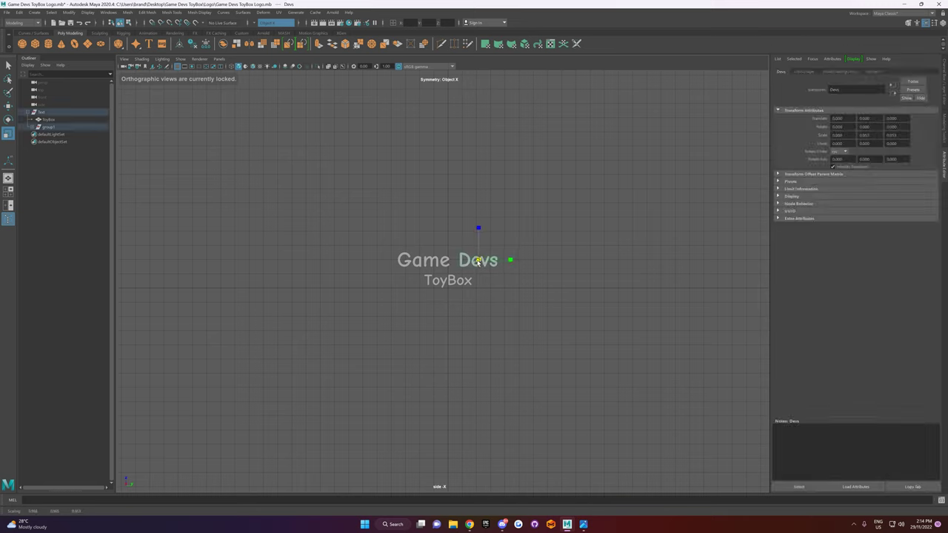
{"action": "left_click", "coordinate": [437, 260]}
{"action": "left_click", "coordinate": [44, 128]}
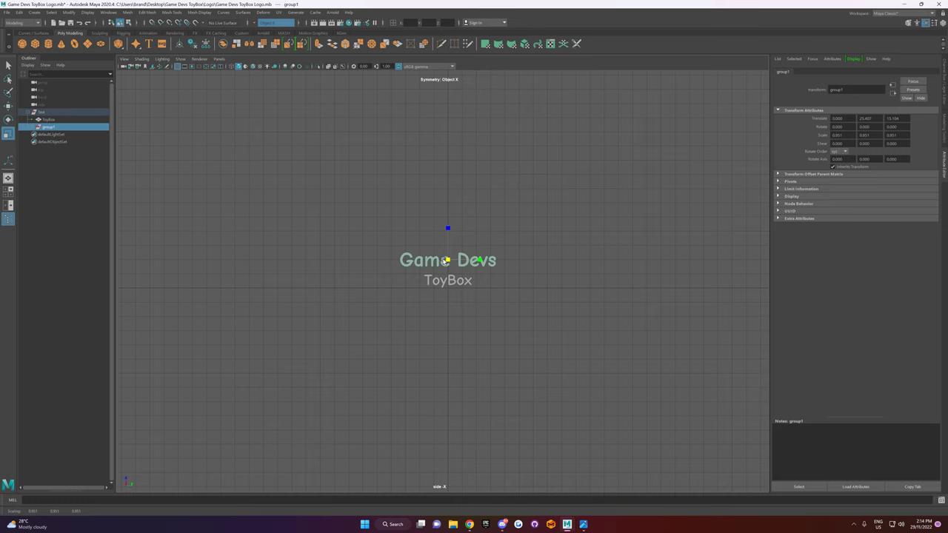
{"action": "left_click_drag", "start_coordinate": [447, 260], "coordinate": [473, 281]}
{"action": "scroll", "coordinate": [542, 269], "scroll_direction": "up", "scroll_amount": 3}
{"action": "middle_click_drag", "start_coordinate": [568, 224], "coordinate": [555, 235], "text": "alt"}
{"action": "left_click", "coordinate": [553, 235]}
{"action": "scroll", "coordinate": [544, 241], "scroll_direction": "down", "scroll_amount": 3}
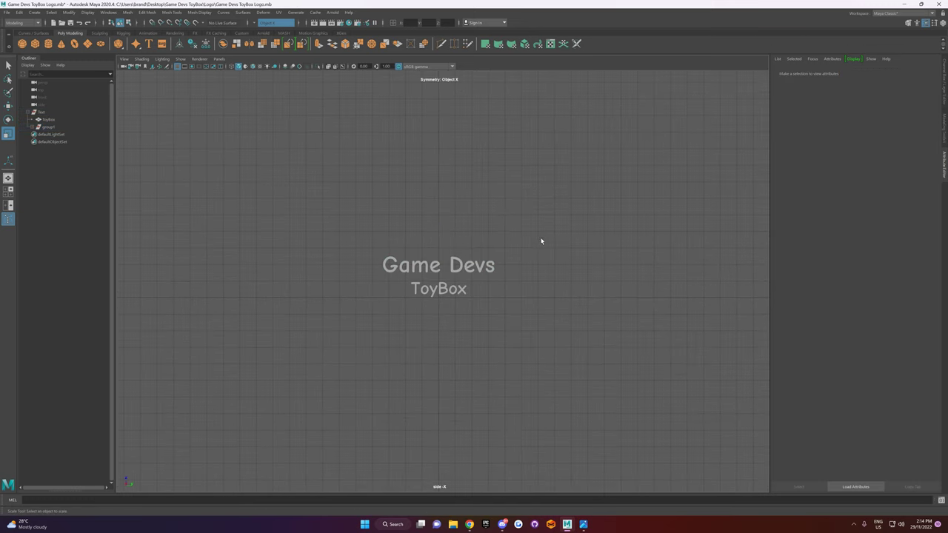
Try to scale the ToyBox, Devs and Game meshes together as individually selected objects.
{"action": "left_click", "coordinate": [447, 294]}
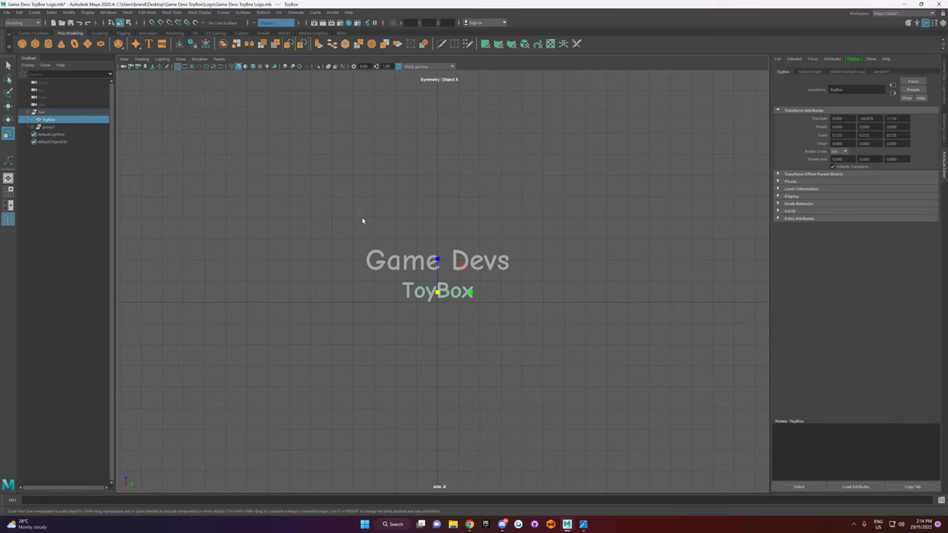
{"action": "left_click_drag", "start_coordinate": [404, 263], "coordinate": [407, 263]}
{"action": "key", "text": "ctrl+z"}
Reparent the Devs and Game meshes directly under the Text group and delete the emptied group1.
{"action": "left_click", "coordinate": [33, 128]}
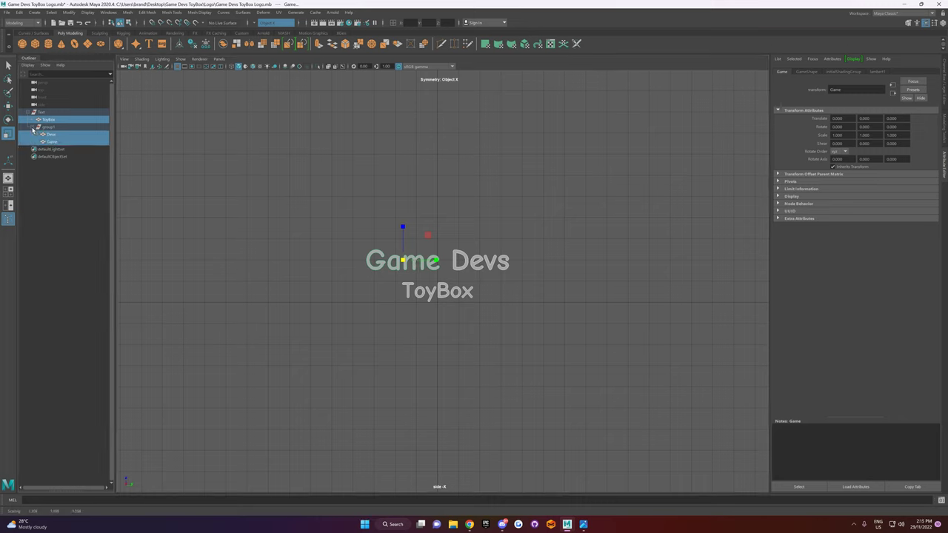
{"action": "left_click", "coordinate": [52, 135]}
{"action": "left_click", "coordinate": [51, 142], "text": "ctrl"}
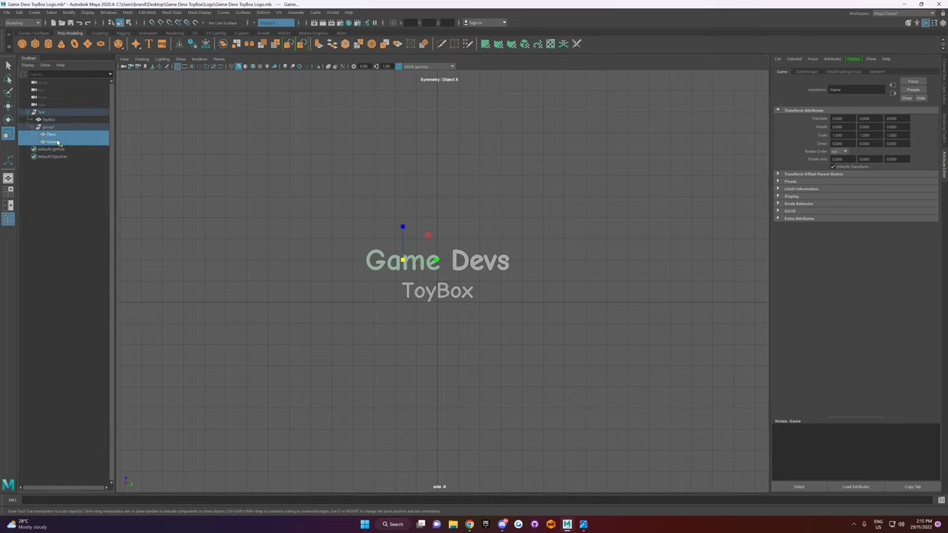
{"action": "left_click", "coordinate": [69, 13]}
{"action": "mouse_move", "coordinate": [105, 55]}
{"action": "left_click", "coordinate": [164, 85]}
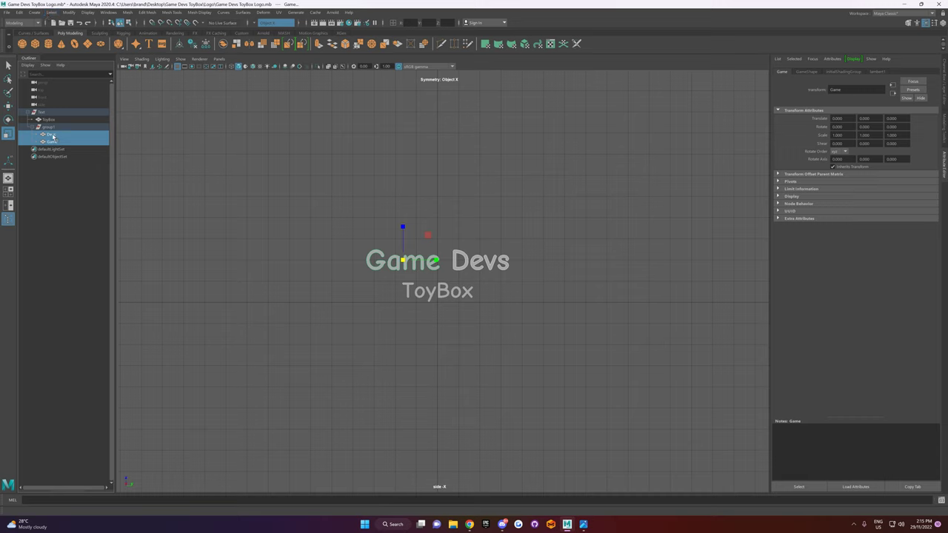
{"action": "middle_click_drag", "start_coordinate": [54, 138], "coordinate": [53, 115]}
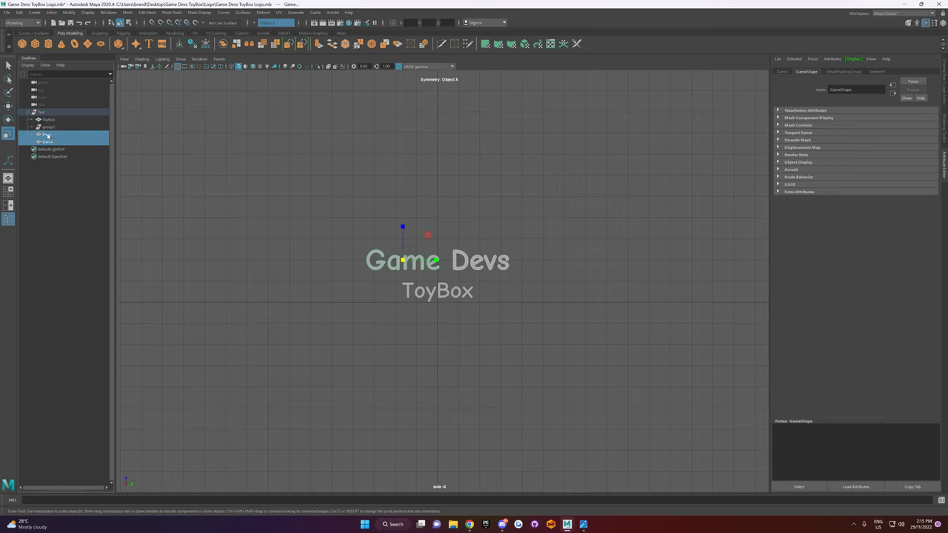
{"action": "left_click", "coordinate": [51, 126]}
{"action": "key", "text": "Delete"}
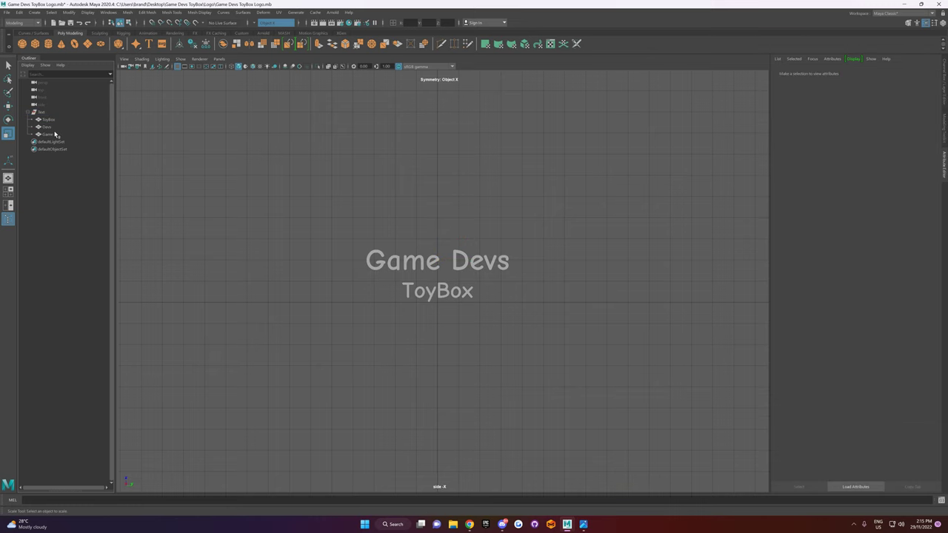
Scale the whole Text group up uniformly to about 1.255.
{"action": "left_click", "coordinate": [46, 114]}
{"action": "scroll", "coordinate": [466, 299], "scroll_direction": "down", "scroll_amount": 2}
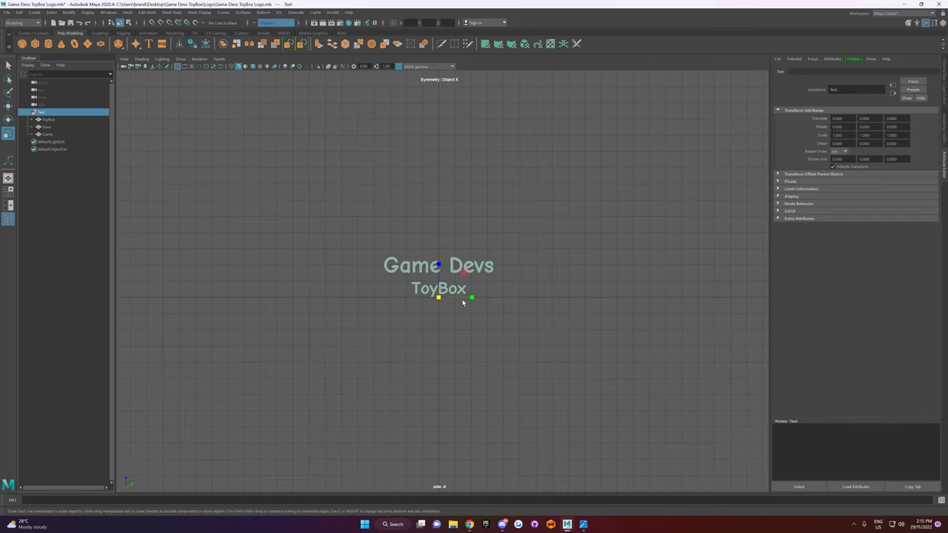
{"action": "left_click_drag", "start_coordinate": [438, 298], "coordinate": [456, 299]}
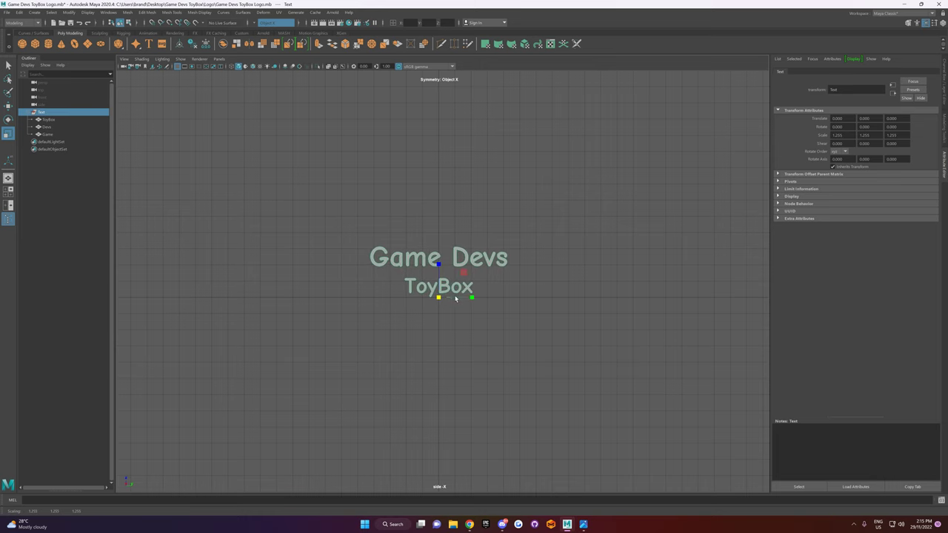
In the perspective view, create a polygon cube at the origin and show its channel attributes.
{"action": "key", "text": "space"}
{"action": "key", "text": "space"}
{"action": "scroll", "coordinate": [527, 205], "scroll_direction": "down", "scroll_amount": 3}
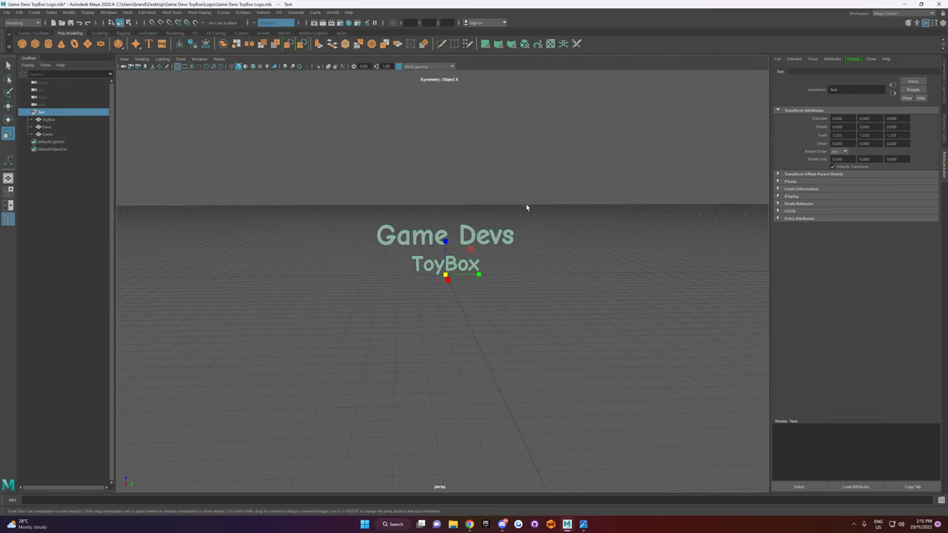
{"action": "left_click_drag", "start_coordinate": [527, 205], "coordinate": [519, 290], "text": "alt"}
{"action": "left_click", "coordinate": [520, 265]}
{"action": "scroll", "coordinate": [518, 262], "scroll_direction": "up", "scroll_amount": 4}
{"action": "middle_click_drag", "start_coordinate": [503, 249], "coordinate": [521, 273], "text": "alt"}
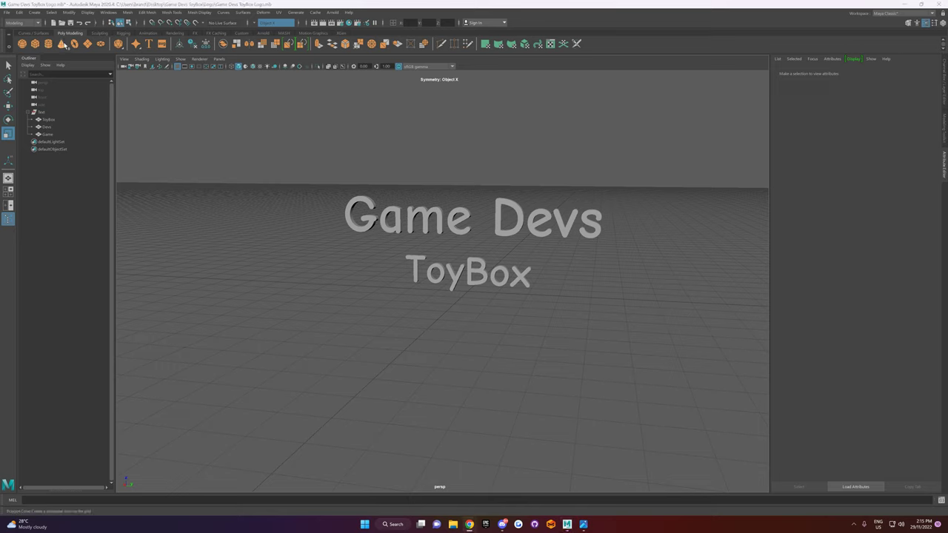
{"action": "left_click", "coordinate": [34, 43]}
{"action": "key", "text": "w"}
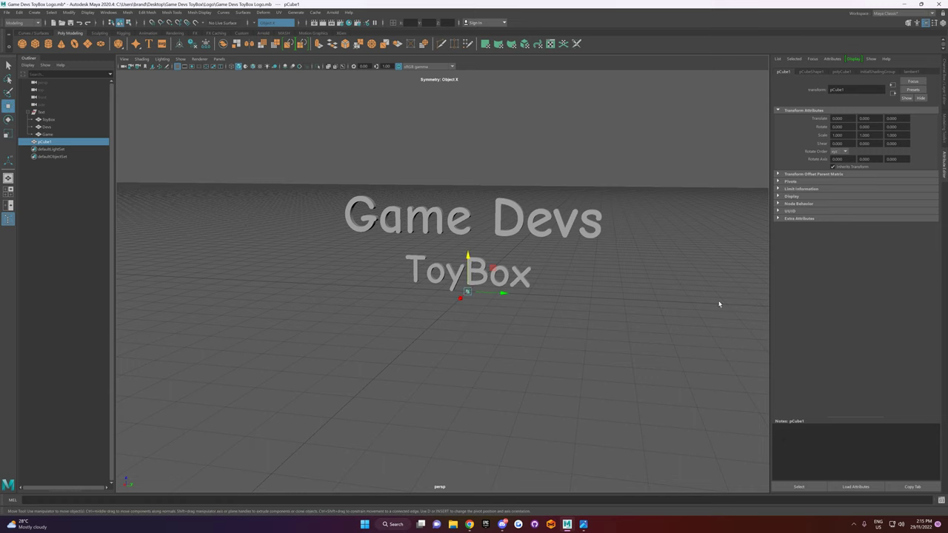
{"action": "left_click", "coordinate": [944, 76]}
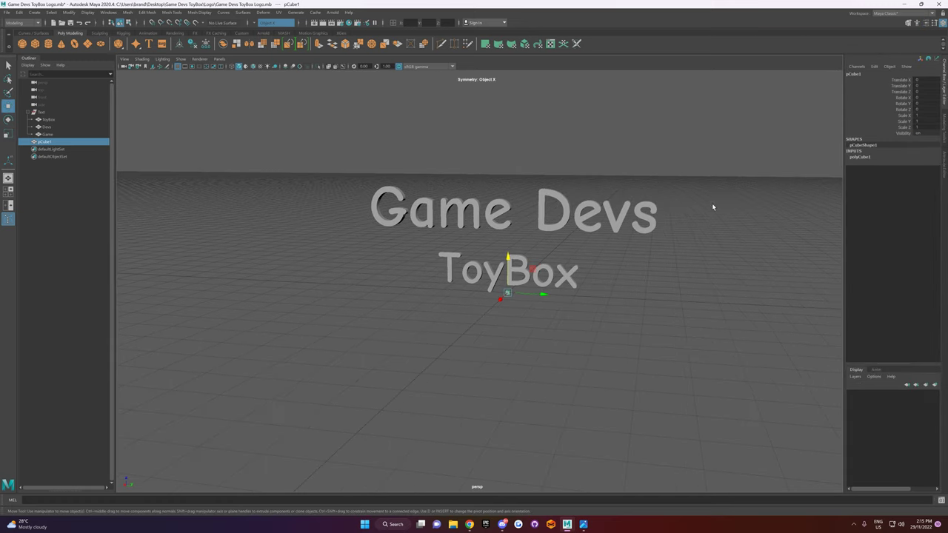
Check the linear and angular working units in the application preferences, and close them without changing anything.
{"action": "mouse_move", "coordinate": [592, 317]}
{"action": "left_mouse_down", "text": "alt"}
{"action": "mouse_move", "coordinate": [559, 331]}
{"action": "mouse_move", "coordinate": [581, 330]}
{"action": "left_mouse_up", "text": "alt"}
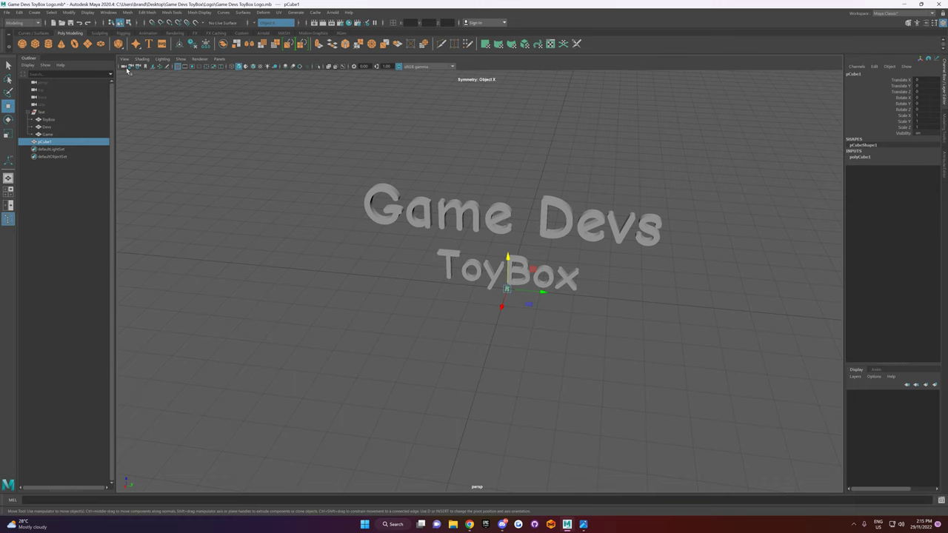
{"action": "left_click", "coordinate": [109, 13]}
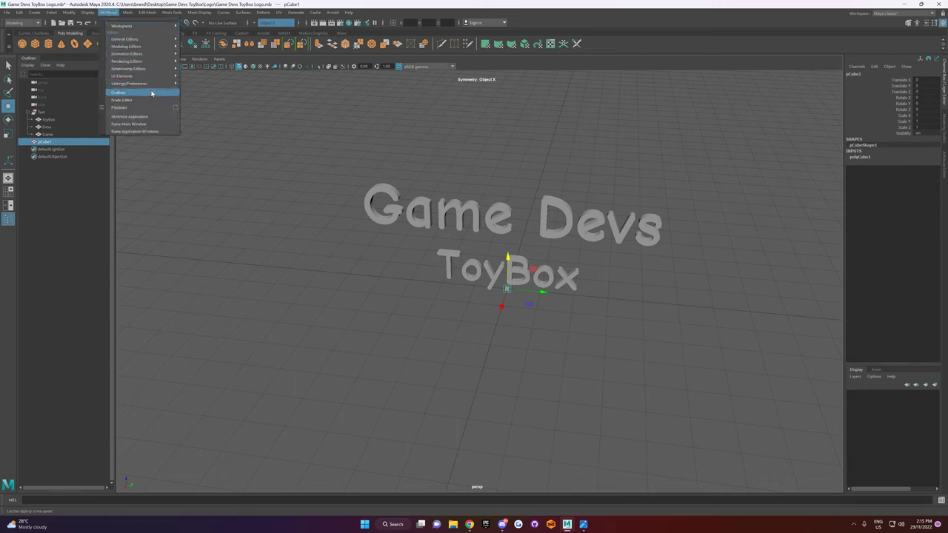
{"action": "mouse_move", "coordinate": [153, 87]}
{"action": "left_click", "coordinate": [199, 83]}
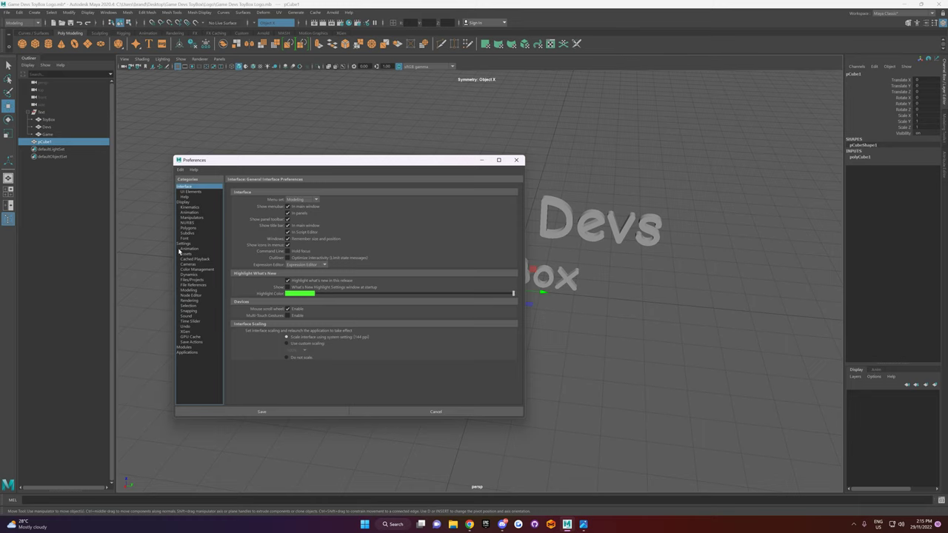
{"action": "left_click", "coordinate": [184, 244]}
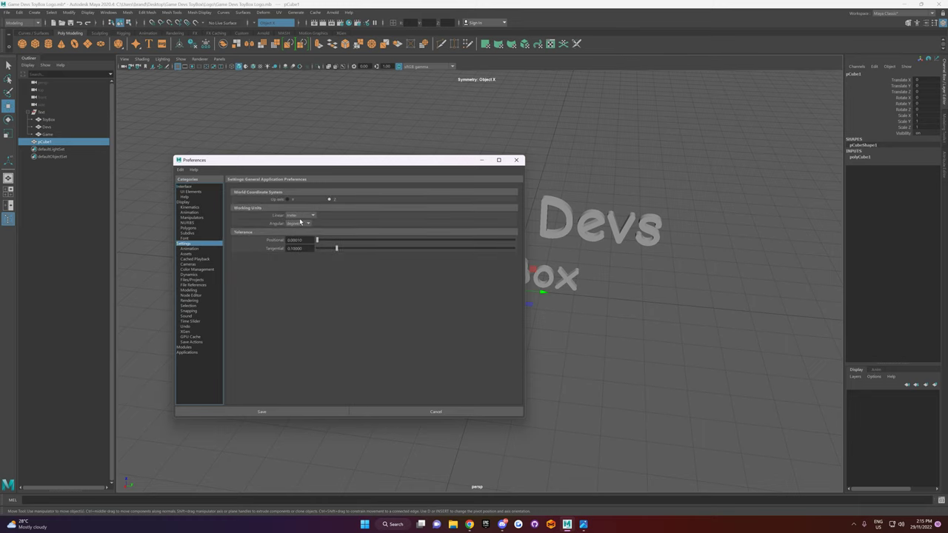
{"action": "left_click", "coordinate": [516, 160]}
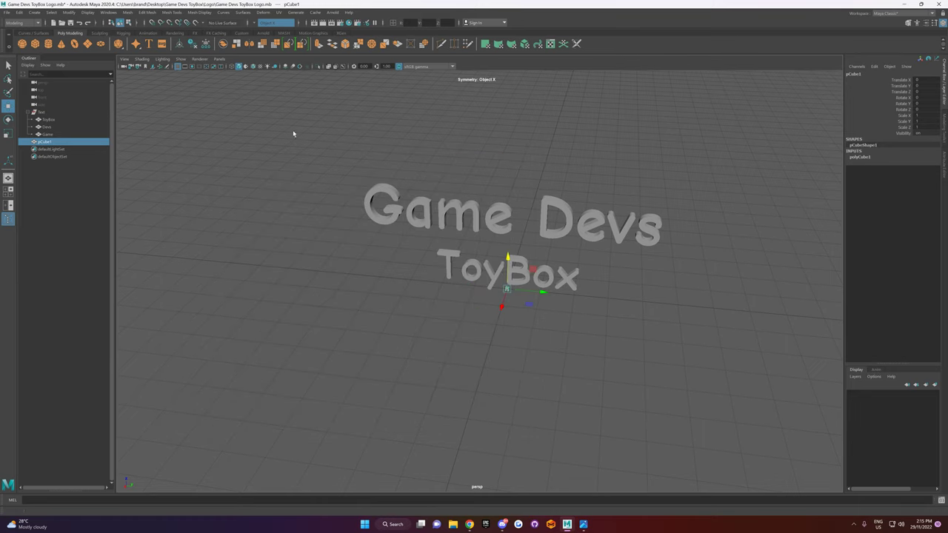
Open the FBX export options for the Game mesh and try Centimeters as the file units before restoring Meters.
{"action": "left_click", "coordinate": [441, 202]}
{"action": "left_click", "coordinate": [7, 12]}
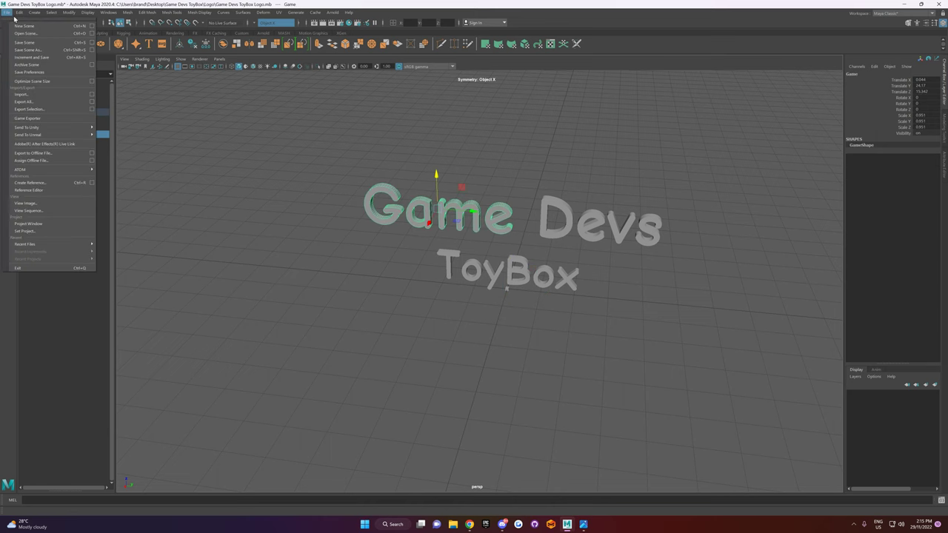
{"action": "left_click", "coordinate": [48, 114]}
{"action": "scroll", "coordinate": [475, 375], "scroll_direction": "down", "scroll_amount": 5}
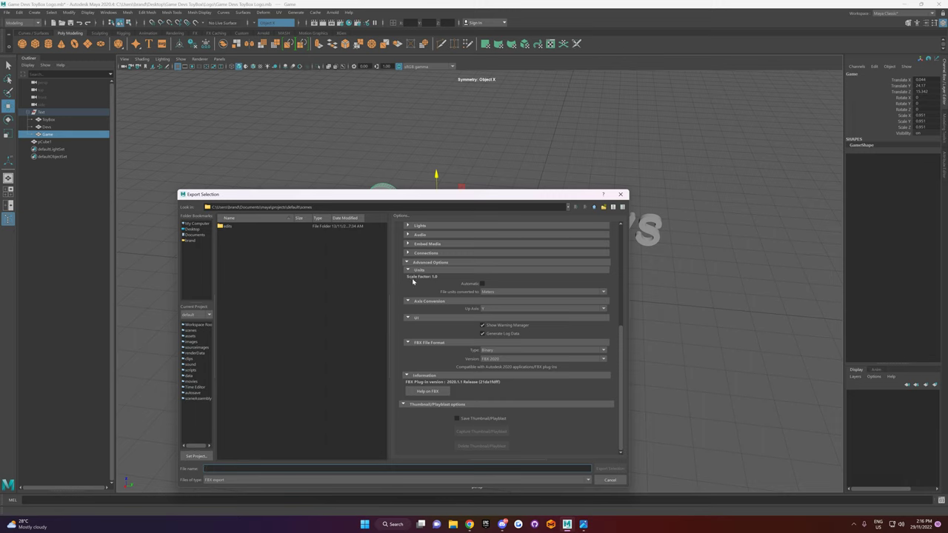
{"action": "left_click", "coordinate": [493, 292]}
{"action": "left_click", "coordinate": [502, 306]}
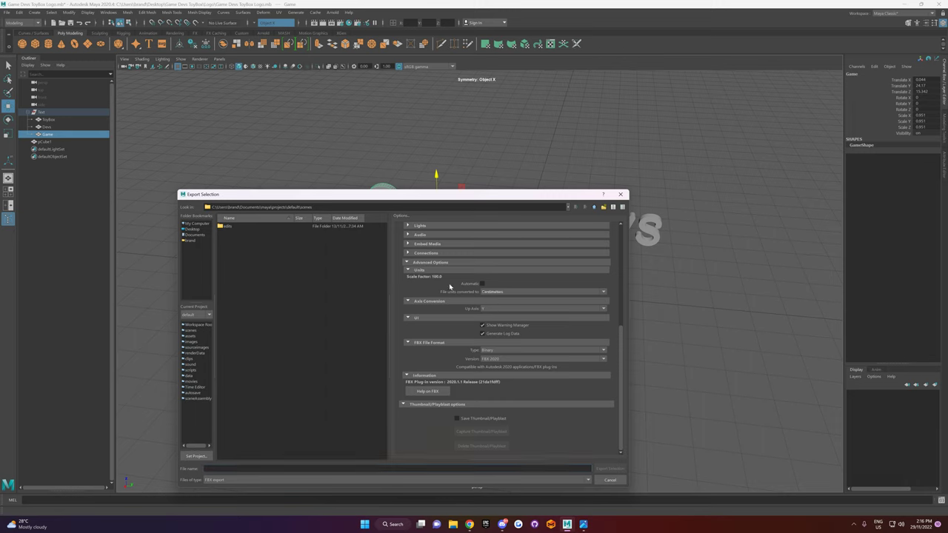
{"action": "left_click", "coordinate": [486, 292]}
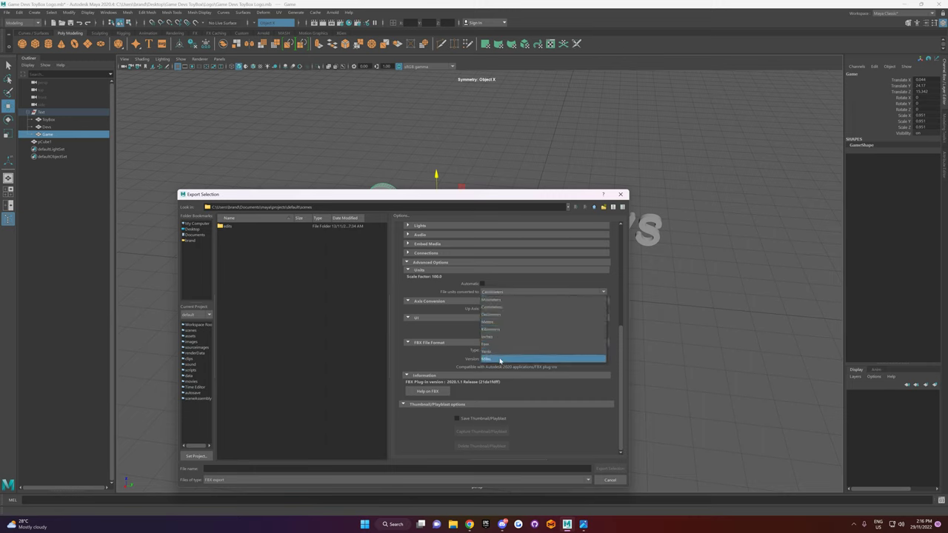
{"action": "left_click", "coordinate": [490, 323]}
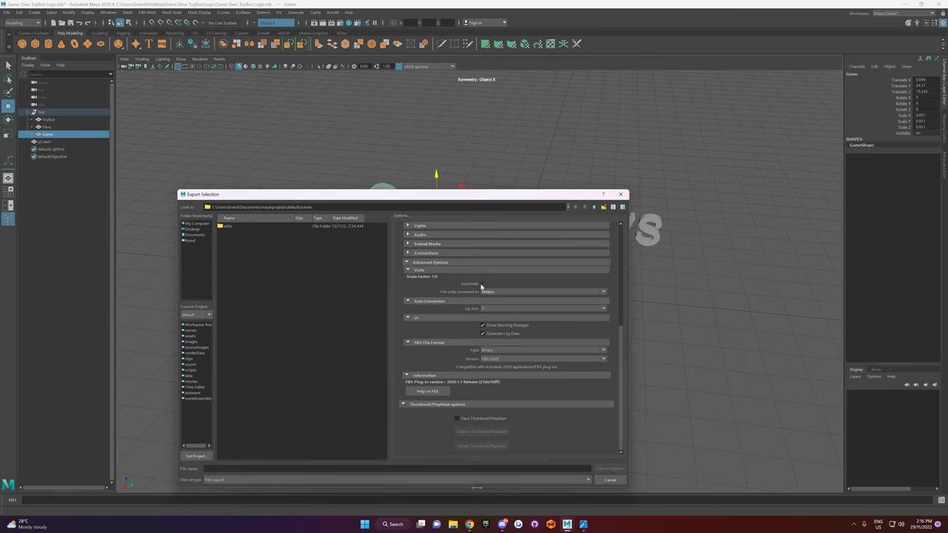
Toggle automatic unit conversion on and off, keep the file units at Meters and close the export dialog without exporting.
{"action": "left_click", "coordinate": [481, 283]}
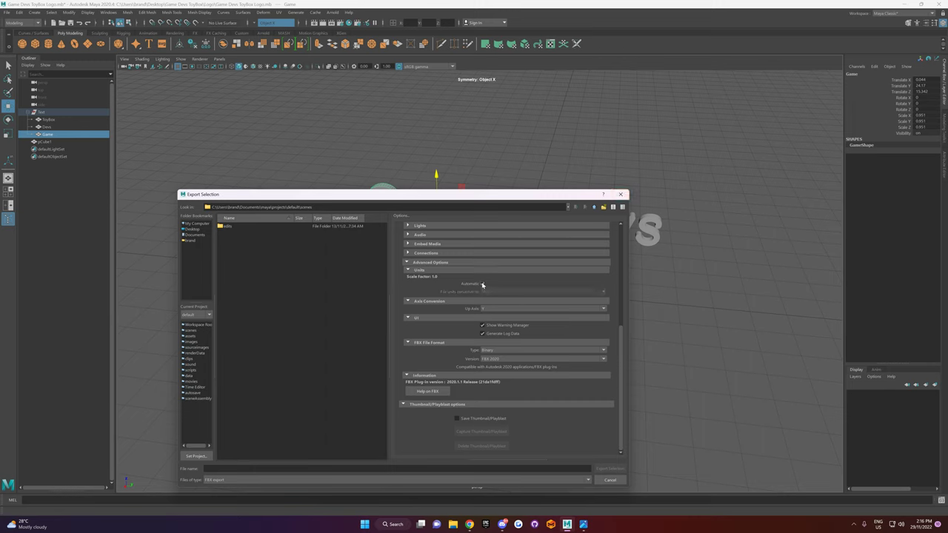
{"action": "left_click", "coordinate": [482, 284]}
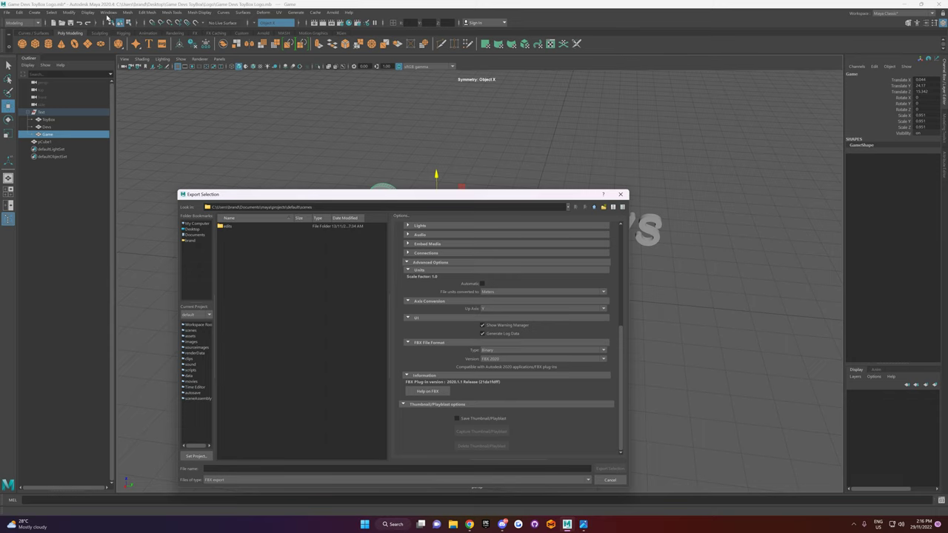
{"action": "left_click", "coordinate": [499, 294]}
{"action": "left_click", "coordinate": [497, 322]}
{"action": "left_click", "coordinate": [621, 194]}
Select the small cube at the origin and set its scale to 10 on X, Y and Z.
{"action": "scroll", "coordinate": [544, 235], "scroll_direction": "up", "scroll_amount": 4}
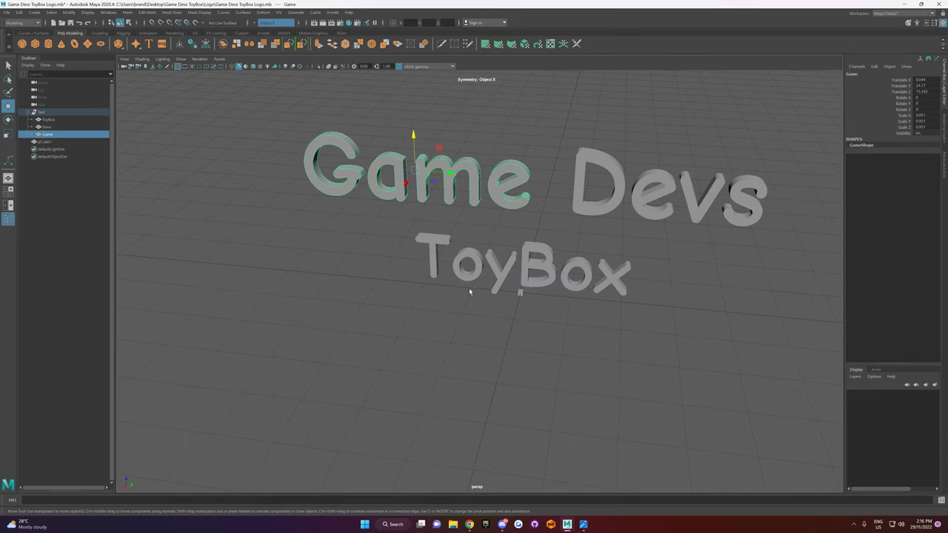
{"action": "scroll", "coordinate": [519, 318], "scroll_direction": "up", "scroll_amount": 4}
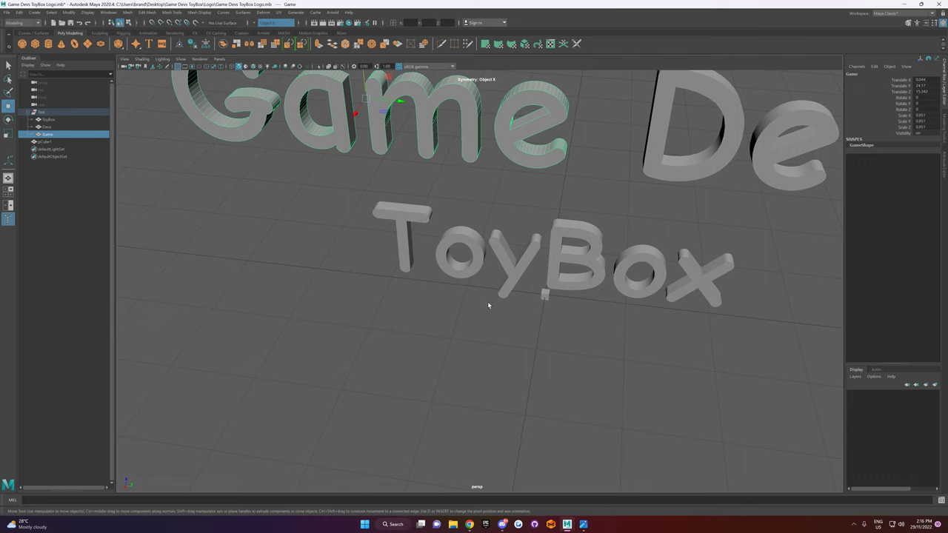
{"action": "left_click", "coordinate": [547, 295]}
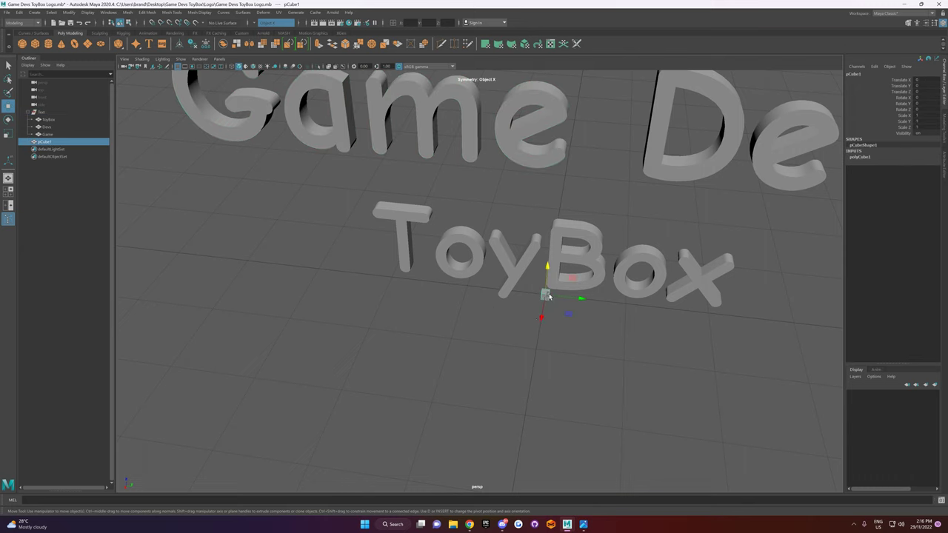
{"action": "left_click", "coordinate": [924, 115]}
{"action": "type", "text": "10"}
{"action": "key", "text": "Return"}
{"action": "type", "text": "10"}
{"action": "left_click", "coordinate": [925, 128]}
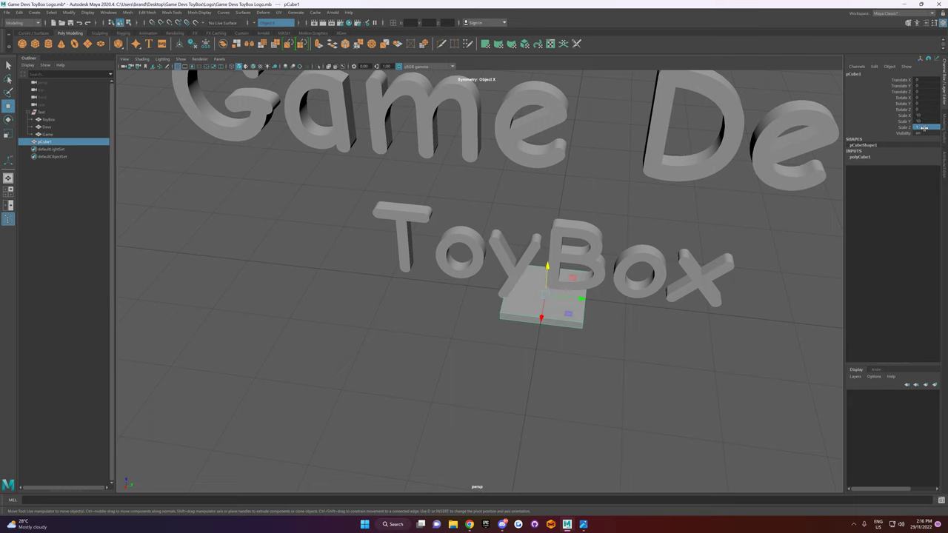
{"action": "type", "text": "10"}
{"action": "key", "text": "Return"}
Raise the cube along Z, grid-snapping it to 10 and moving it in the side view to about 23.73, level with Game Devs.
{"action": "scroll", "coordinate": [607, 254], "scroll_direction": "down", "scroll_amount": 3}
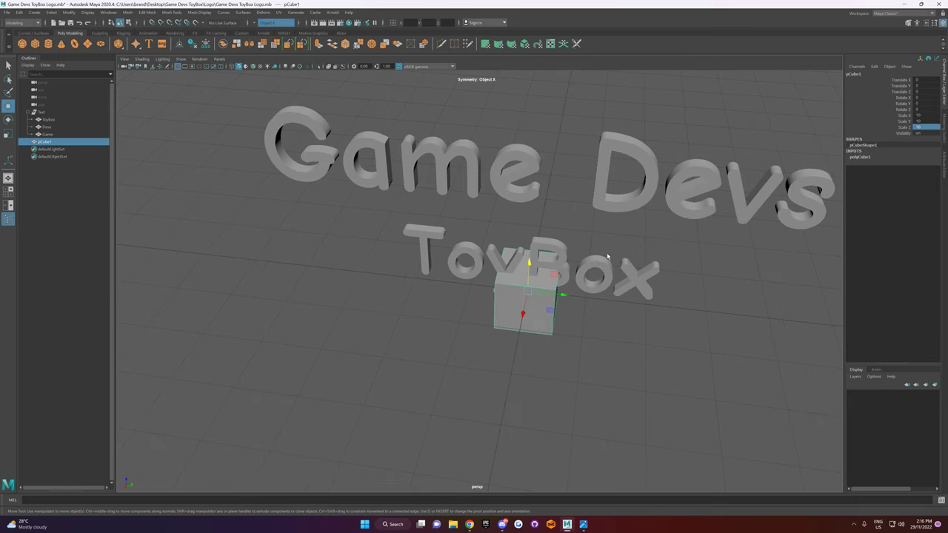
{"action": "left_click_drag", "start_coordinate": [575, 337], "coordinate": [580, 303], "text": "alt"}
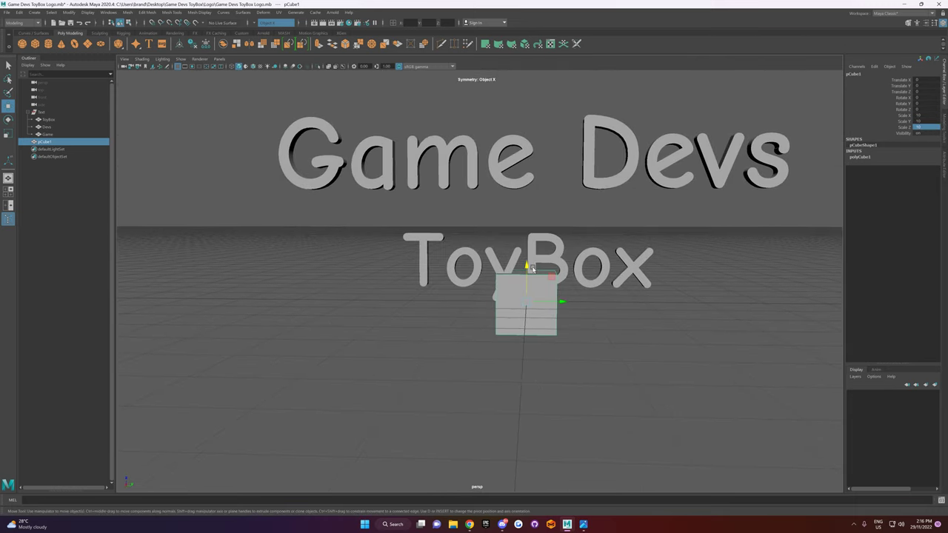
{"action": "key", "text": "x"}
{"action": "left_click_drag", "start_coordinate": [527, 267], "coordinate": [525, 260]}
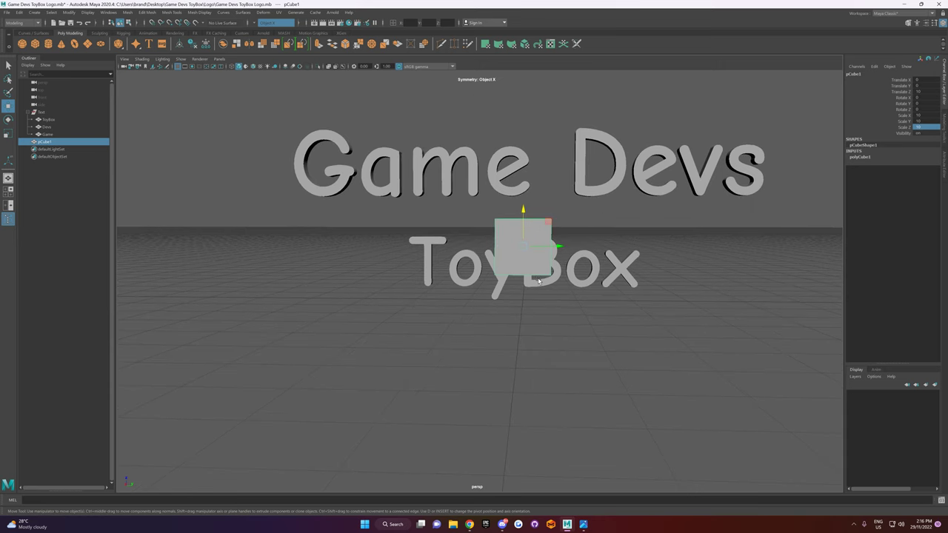
{"action": "key", "text": "space"}
{"action": "key", "text": "space"}
{"action": "key", "text": "space"}
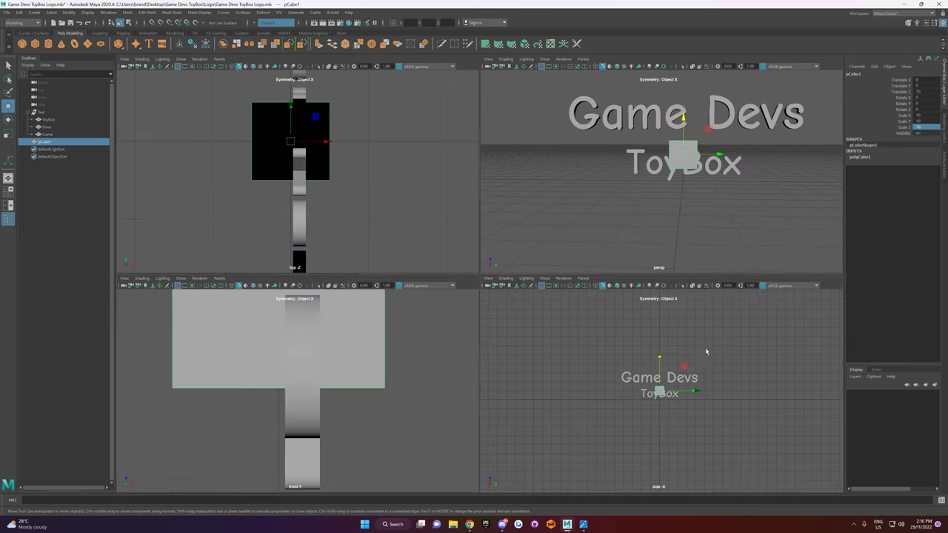
{"action": "key", "text": "space"}
{"action": "scroll", "coordinate": [528, 305], "scroll_direction": "up", "scroll_amount": 5}
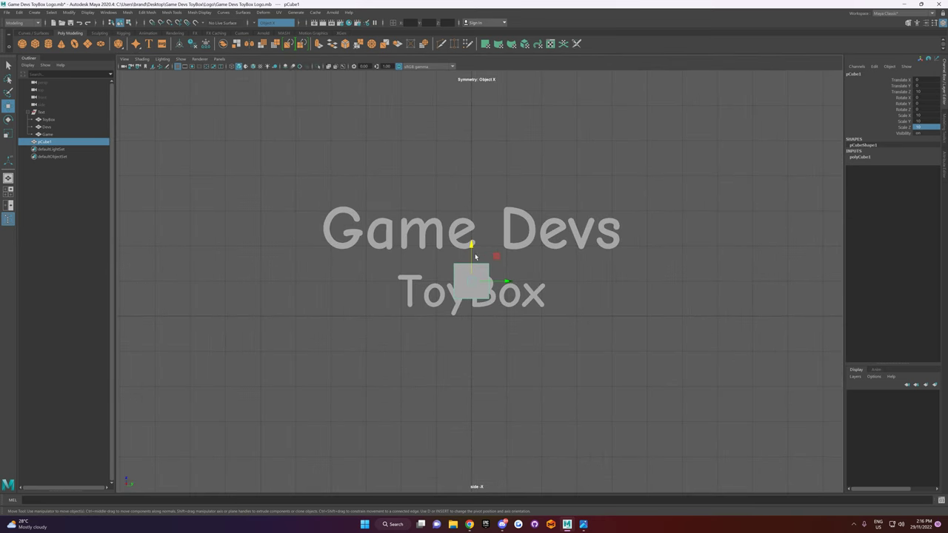
{"action": "left_click_drag", "start_coordinate": [470, 260], "coordinate": [471, 213]}
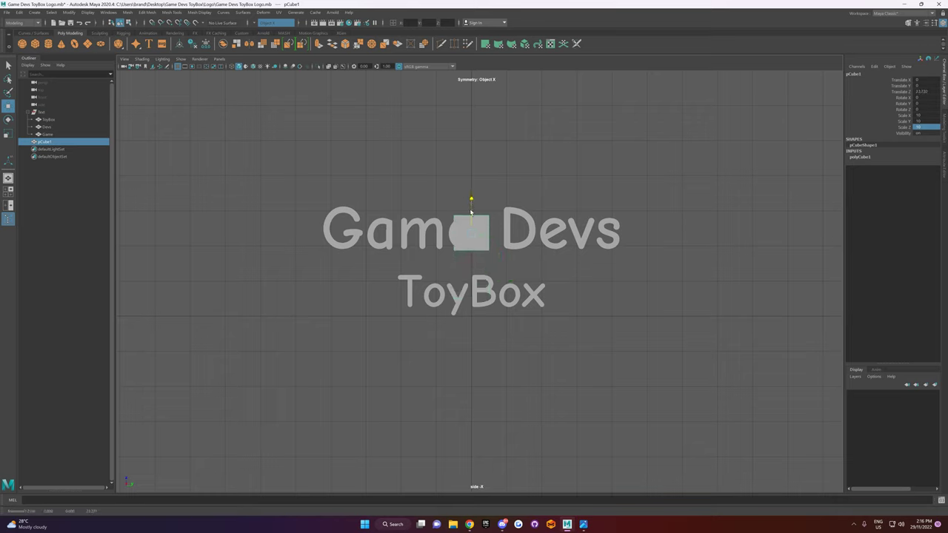
In the perspective view, move the cube back behind the Game Devs text to about -7.3 on X.
{"action": "key", "text": "space"}
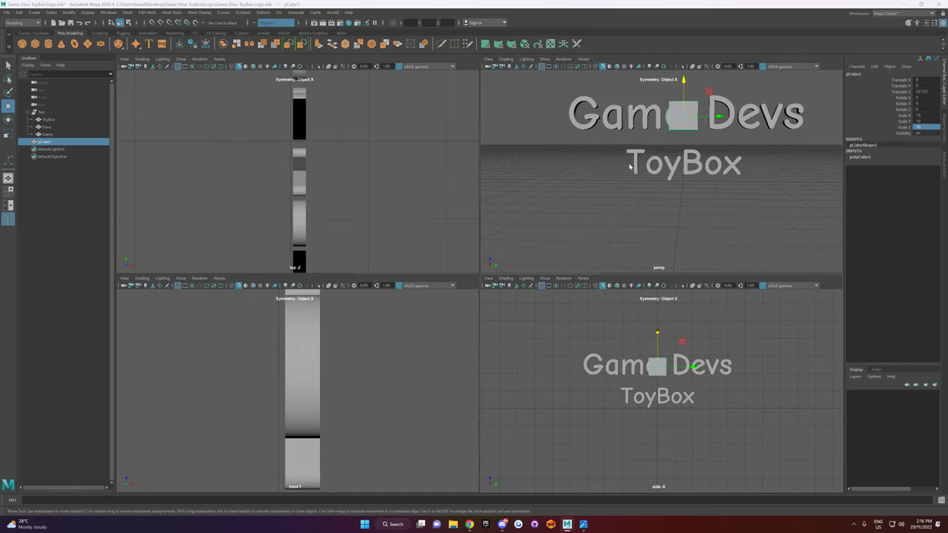
{"action": "key", "text": "space"}
{"action": "left_click_drag", "start_coordinate": [628, 171], "coordinate": [559, 232], "text": "alt"}
{"action": "left_click_drag", "start_coordinate": [494, 218], "coordinate": [520, 206]}
In the side view, scale the cube to about 86.1 on Y and 16.6 on Z to cover Game Devs, and return to perspective.
{"action": "key", "text": "space"}
{"action": "key", "text": "space"}
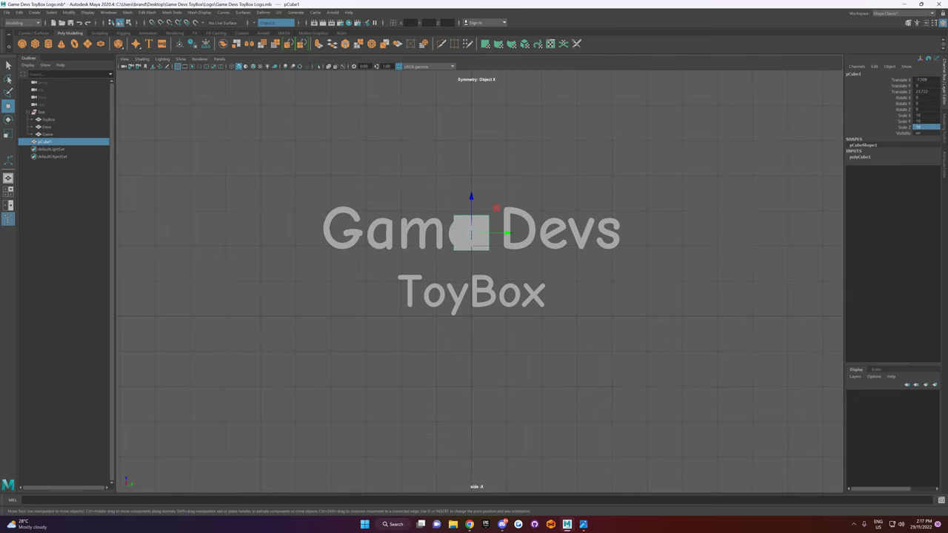
{"action": "key", "text": "alt+Tab"}
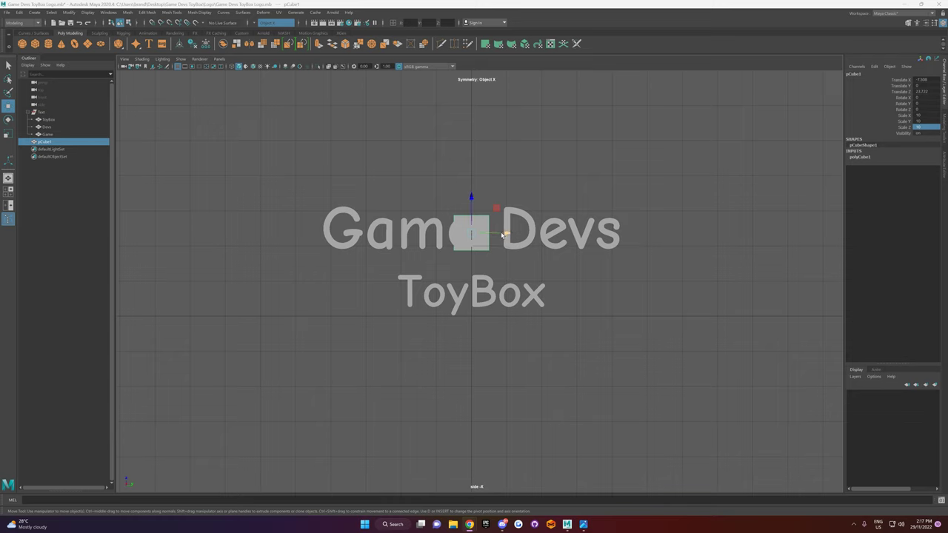
{"action": "key", "text": "r"}
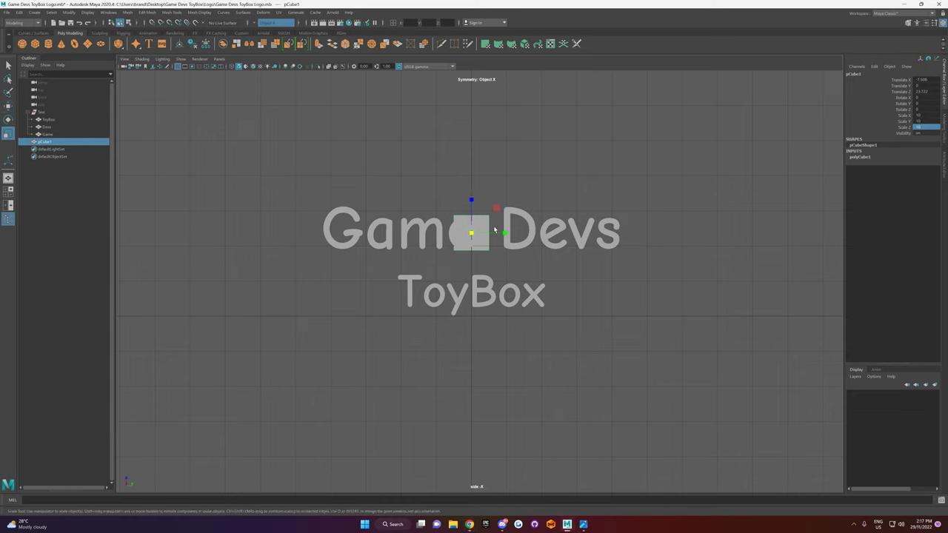
{"action": "left_click_drag", "start_coordinate": [507, 234], "coordinate": [758, 237]}
{"action": "left_click_drag", "start_coordinate": [470, 201], "coordinate": [470, 181]}
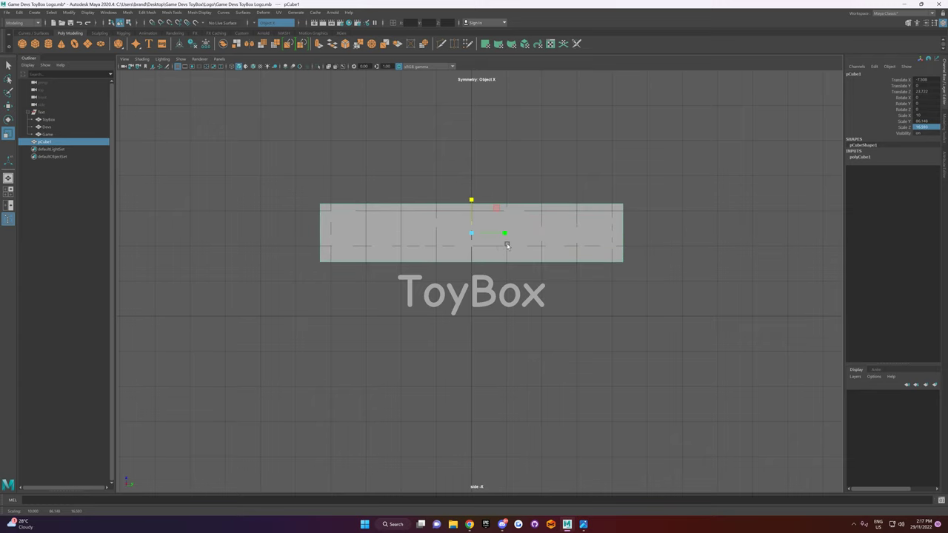
{"action": "left_click_drag", "start_coordinate": [506, 244], "coordinate": [501, 249], "text": "alt"}
{"action": "key", "text": "space"}
{"action": "key", "text": "space"}
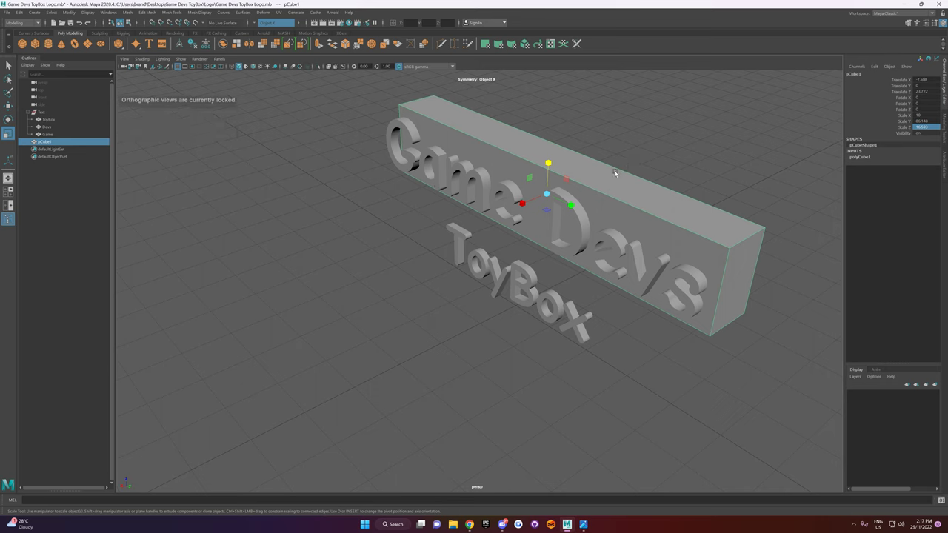